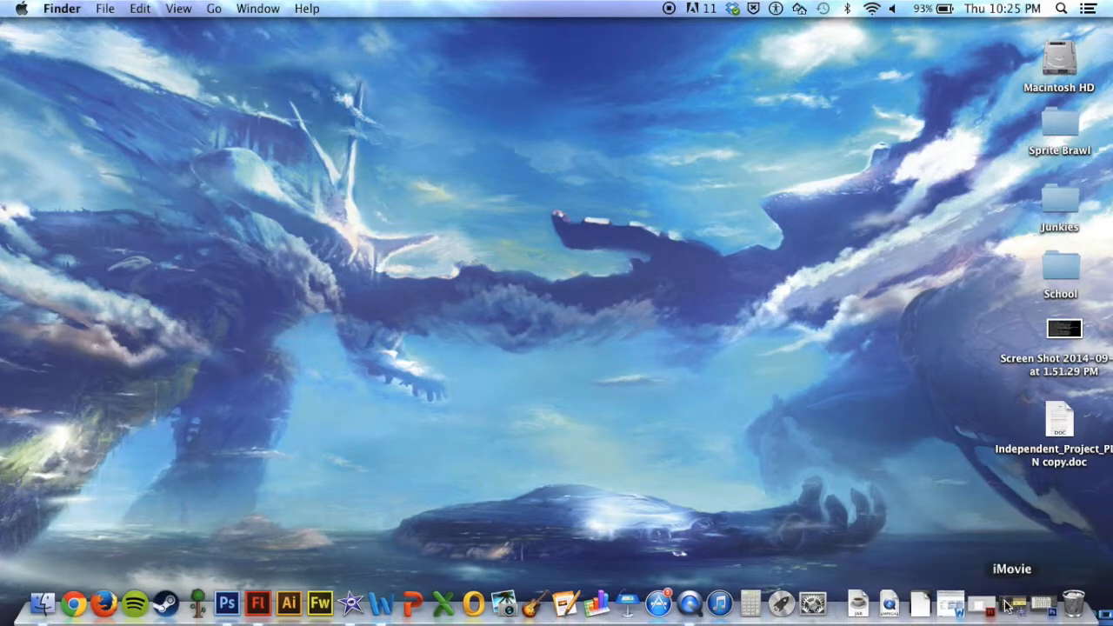
Bring up the Sprite Brawl project in iMovie to view it, and minimize the window again.
left_click(1006, 605)
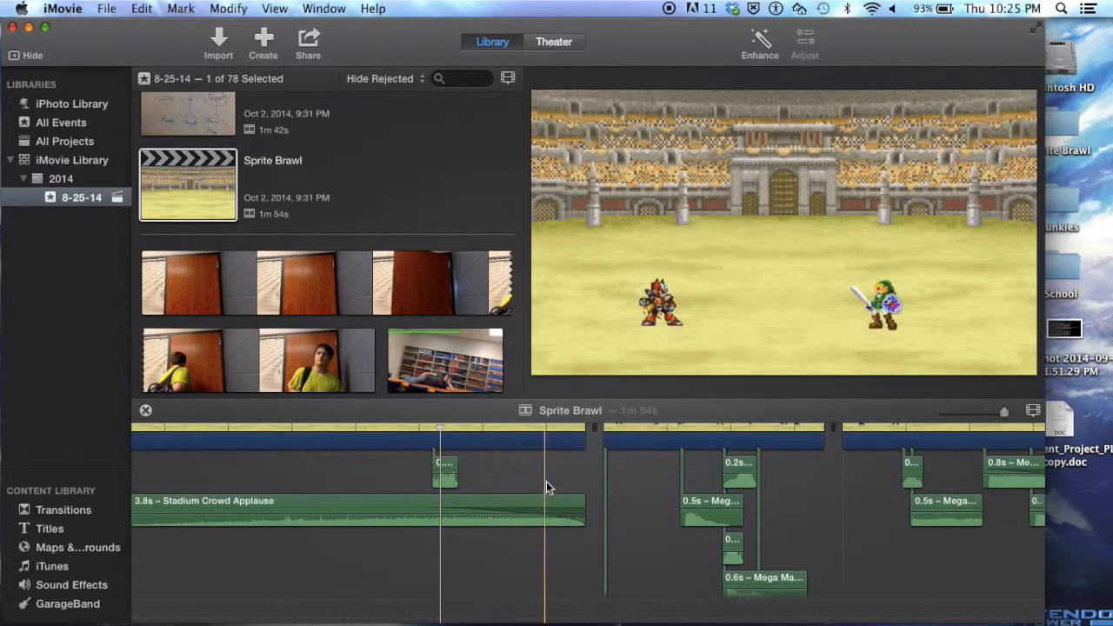
left_click(30, 28)
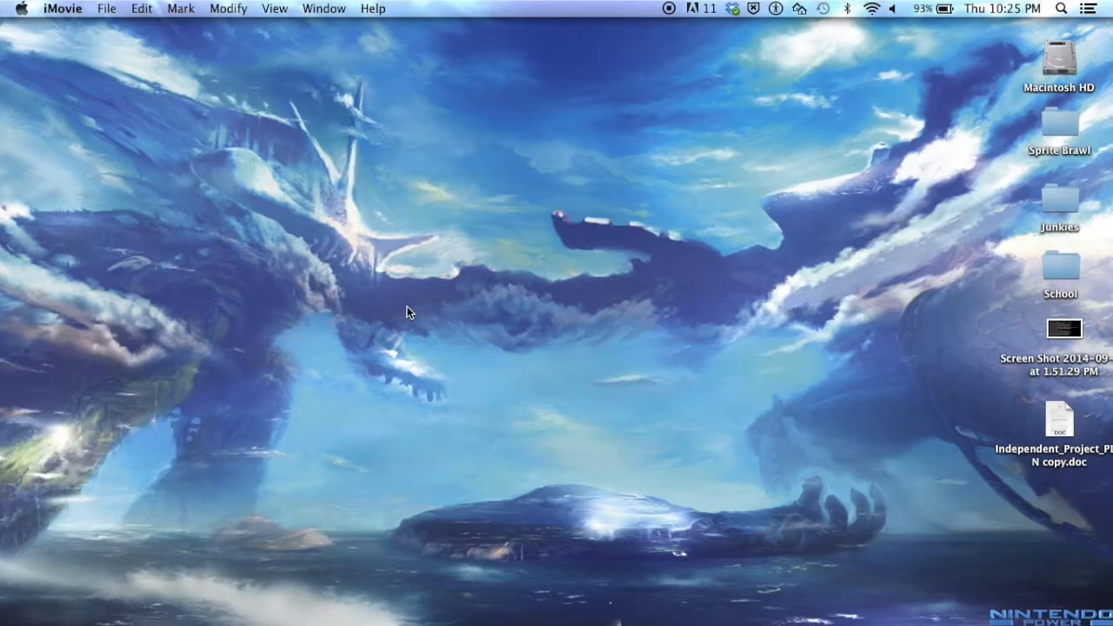
mouse_move(889, 609)
left_click(733, 285)
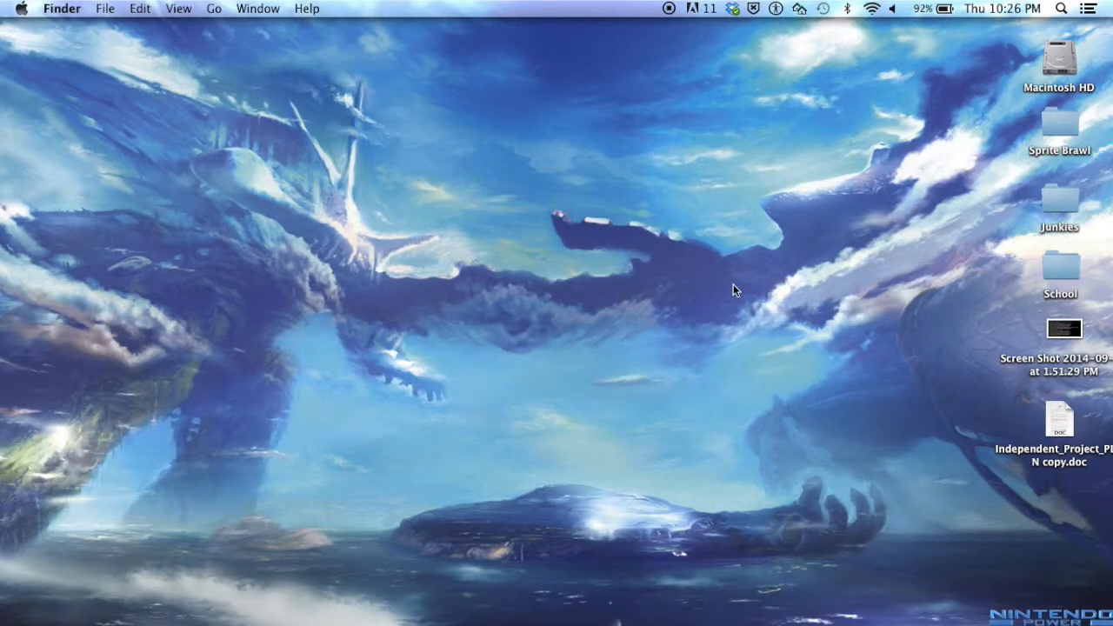
left_click_drag(647, 427, 70, 31)
left_click_drag(2, 33, 893, 473)
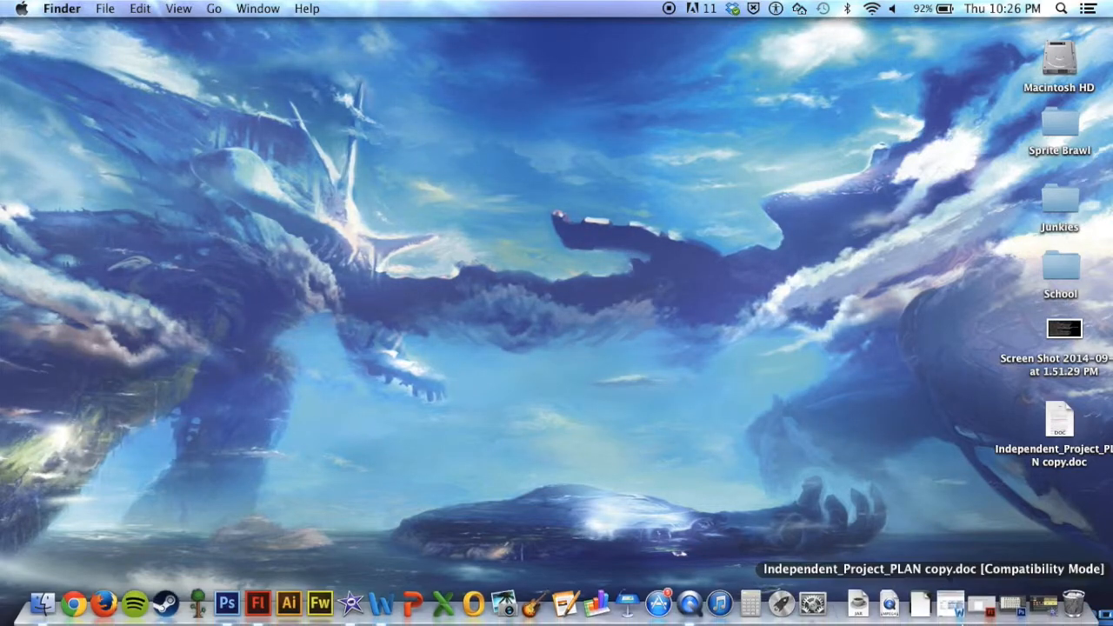
Bring up the Independent_Project_PLAN copy document in Word, highlight the weekly plan table's rows for review, and minimize the document.
left_click(949, 609)
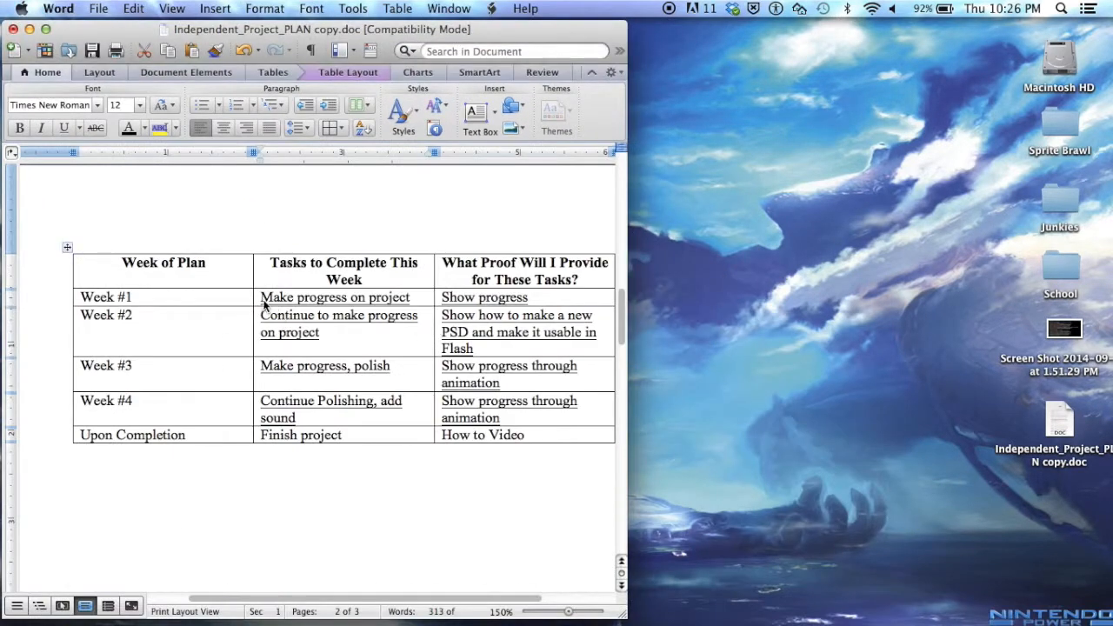
left_click(257, 299)
left_click_drag(260, 300, 546, 482)
left_click(545, 485)
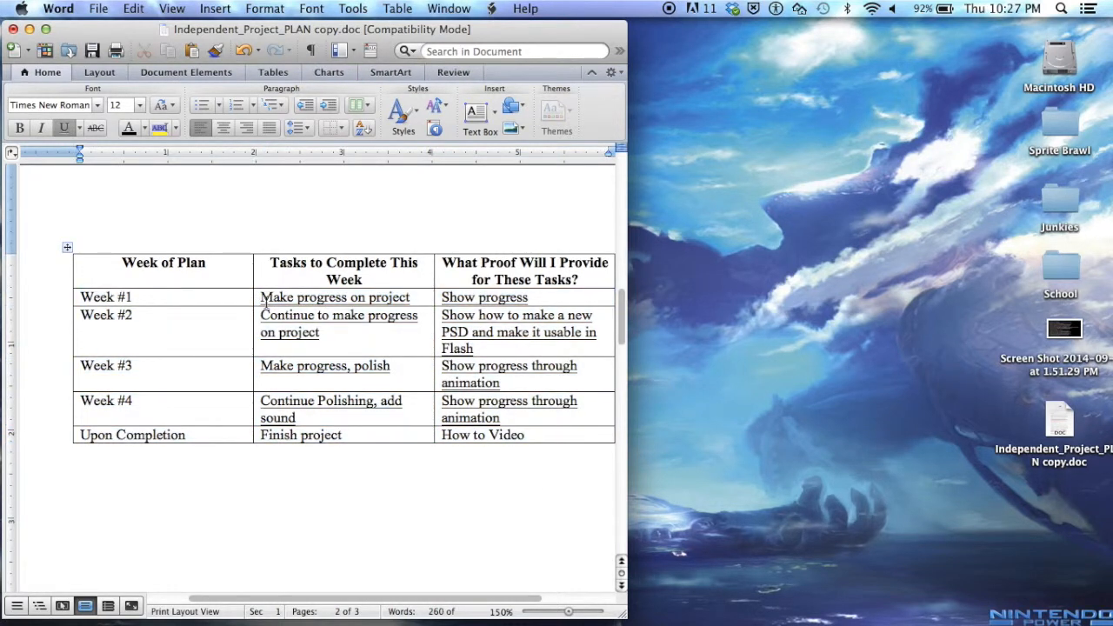
left_click_drag(267, 300, 433, 389)
left_click_drag(380, 365, 530, 449)
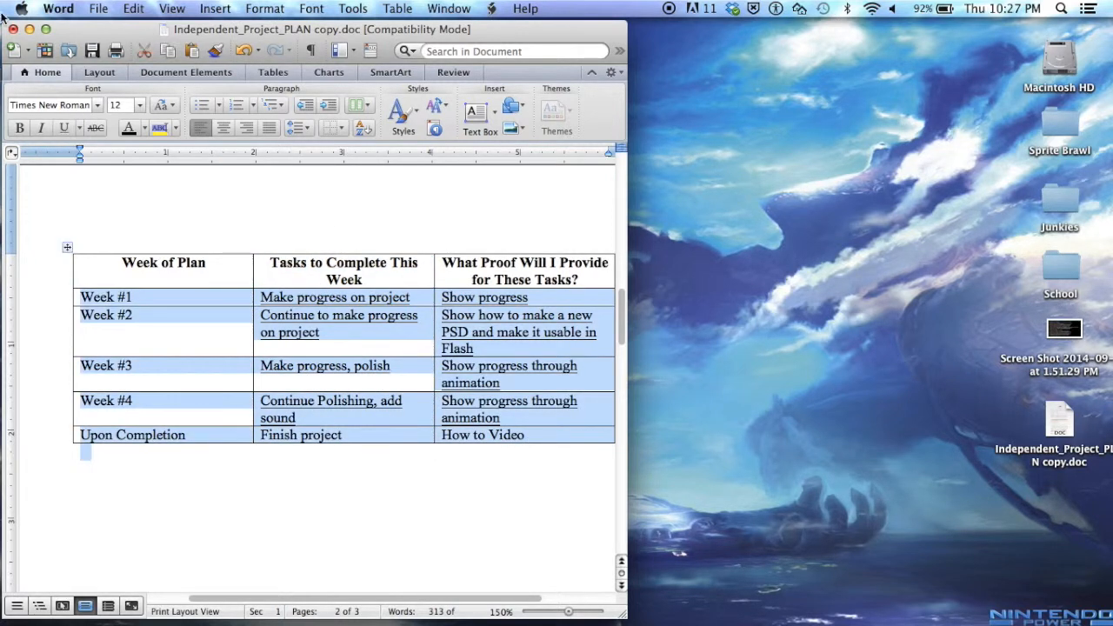
left_click(30, 28)
left_click(364, 289)
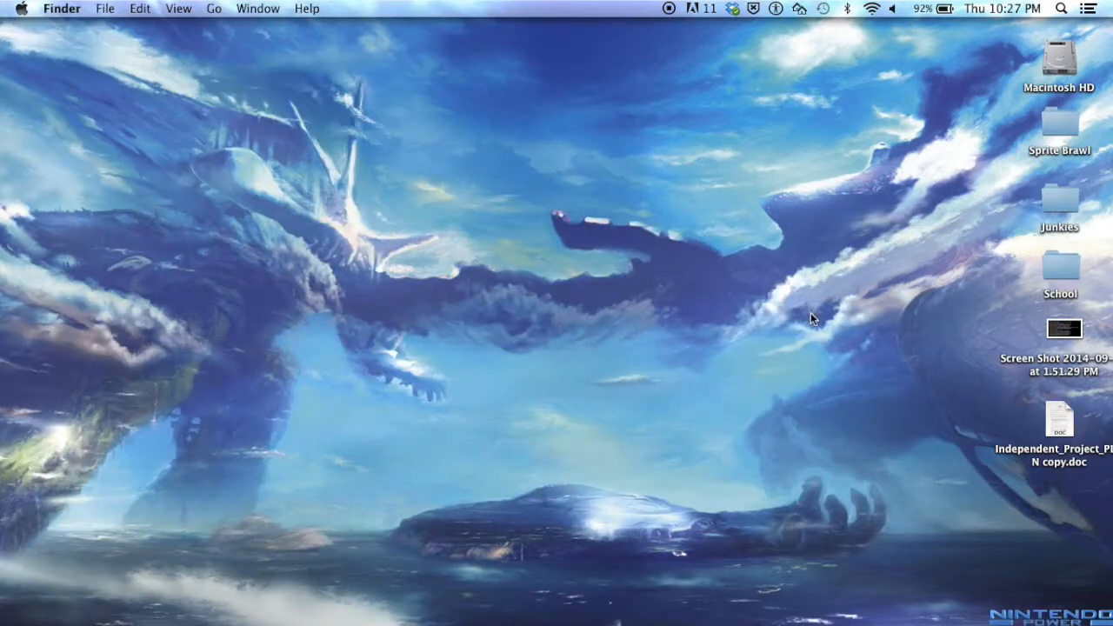
Switch to Photoshop and examine the rows of standing, crouching and running Link sprites in linkspritesheet.png.
left_click_drag(530, 255, 777, 152)
left_click_drag(747, 357, 189, 74)
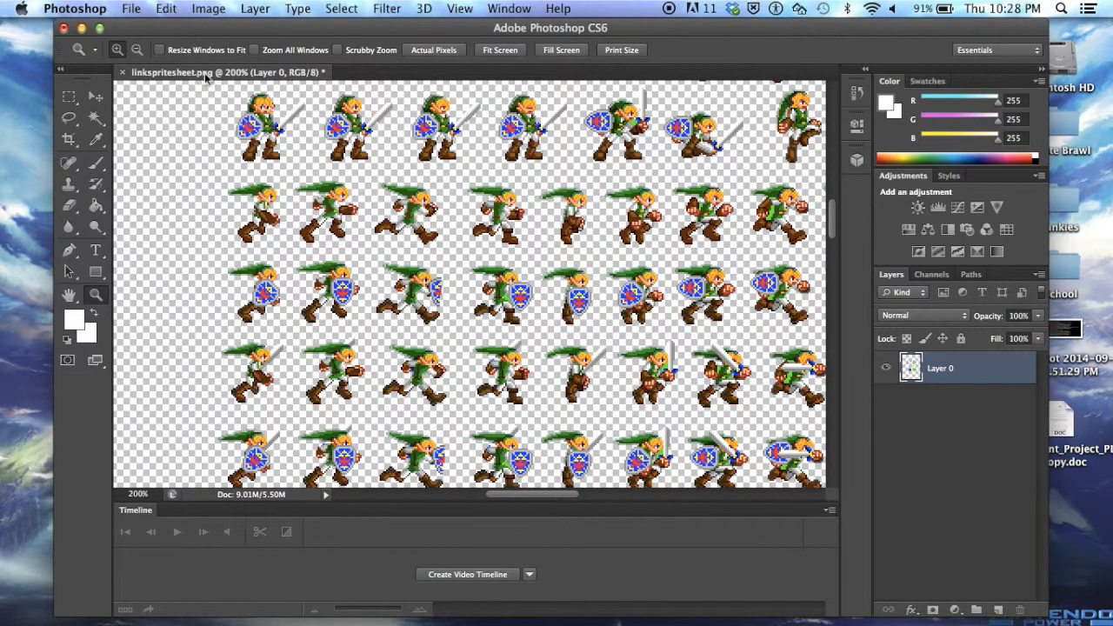
scroll(268, 127, "up", 5)
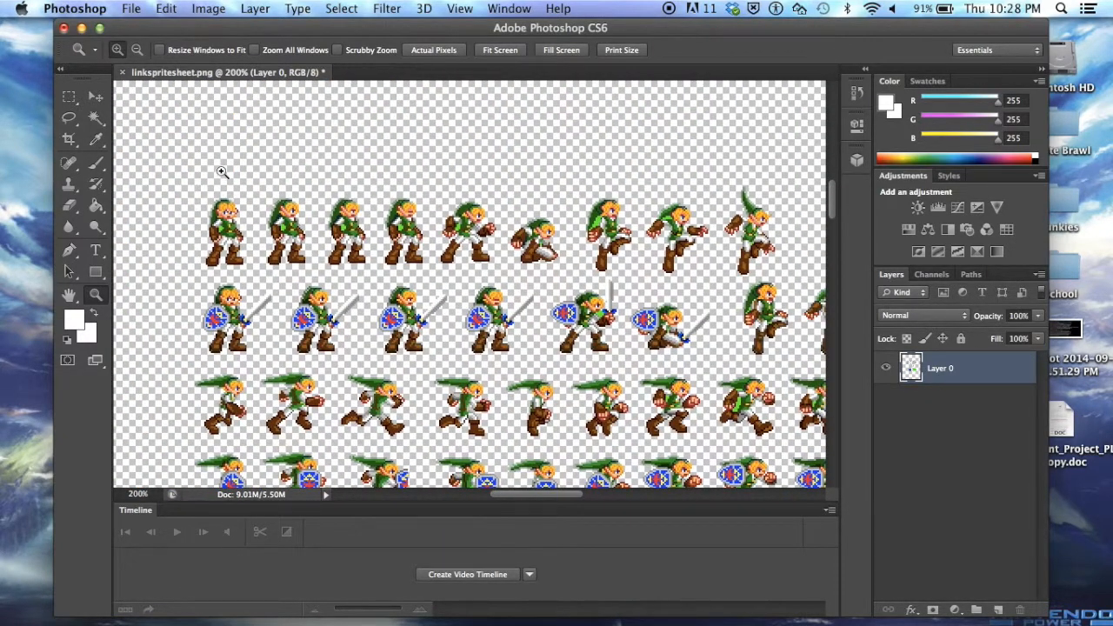
scroll(319, 264, "down", 2)
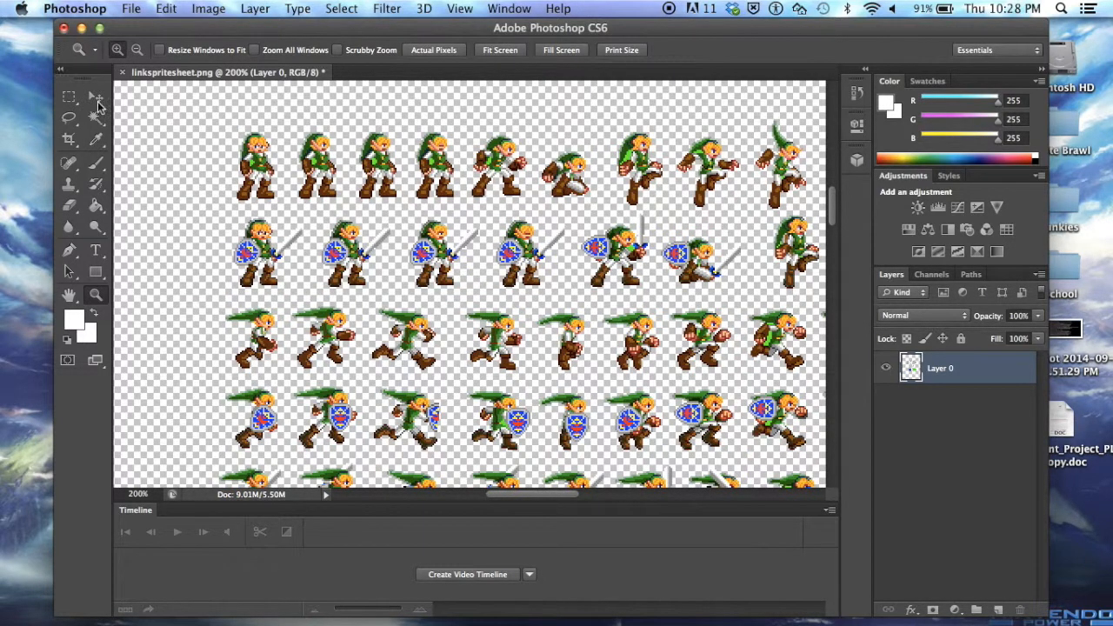
scroll(258, 195, "right", 3)
scroll(258, 195, "down", 1)
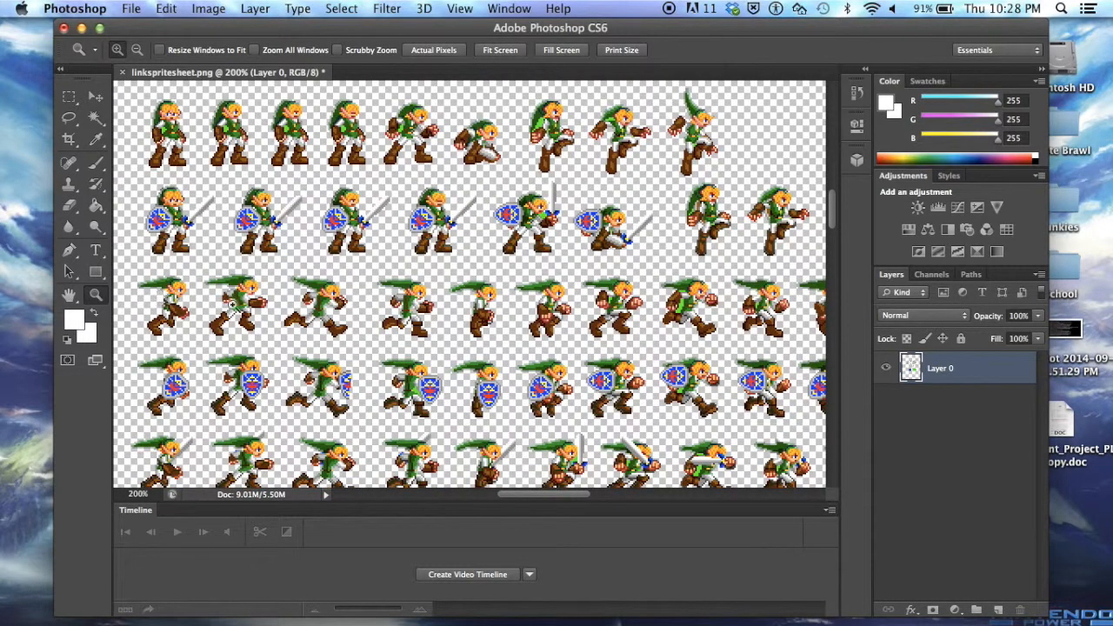
scroll(694, 324, "right", 5)
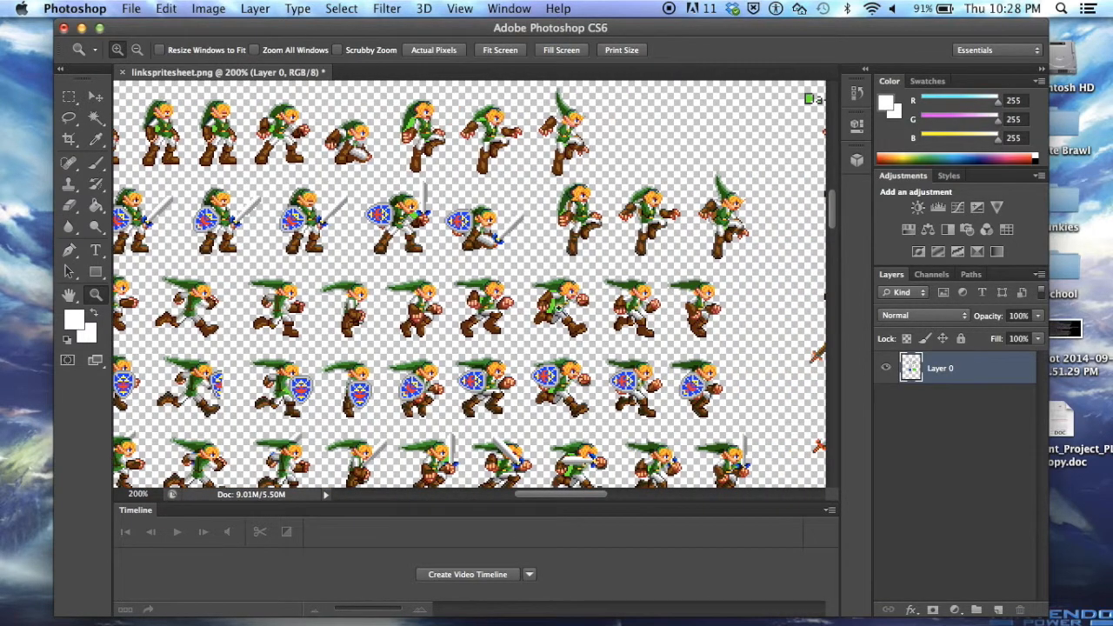
scroll(477, 306, "left", 5)
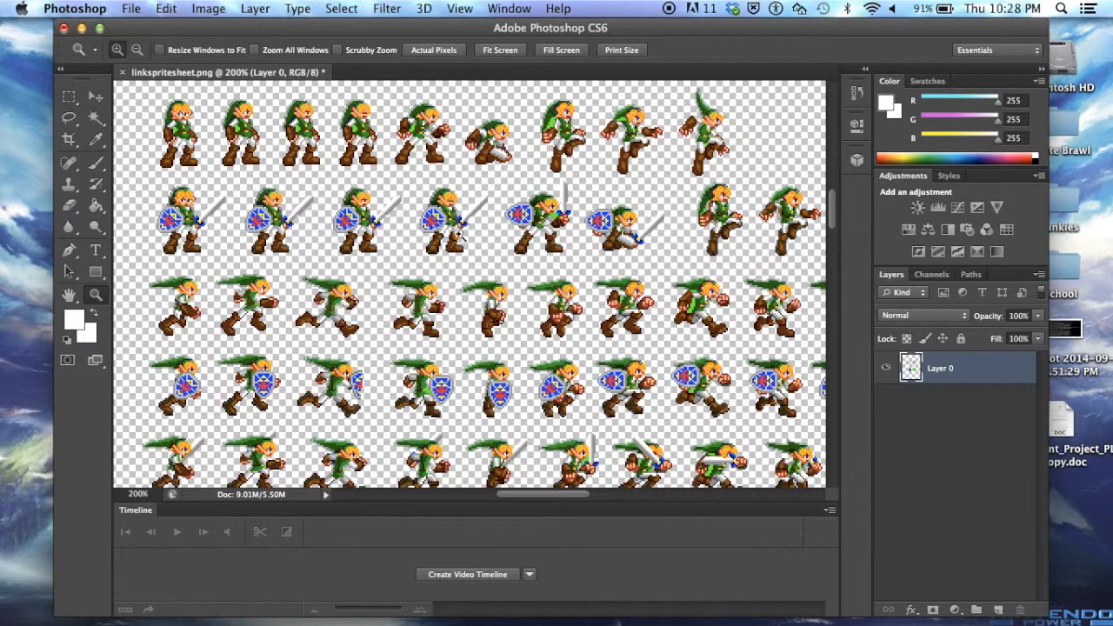
scroll(674, 311, "right", 5)
scroll(345, 367, "left", 6)
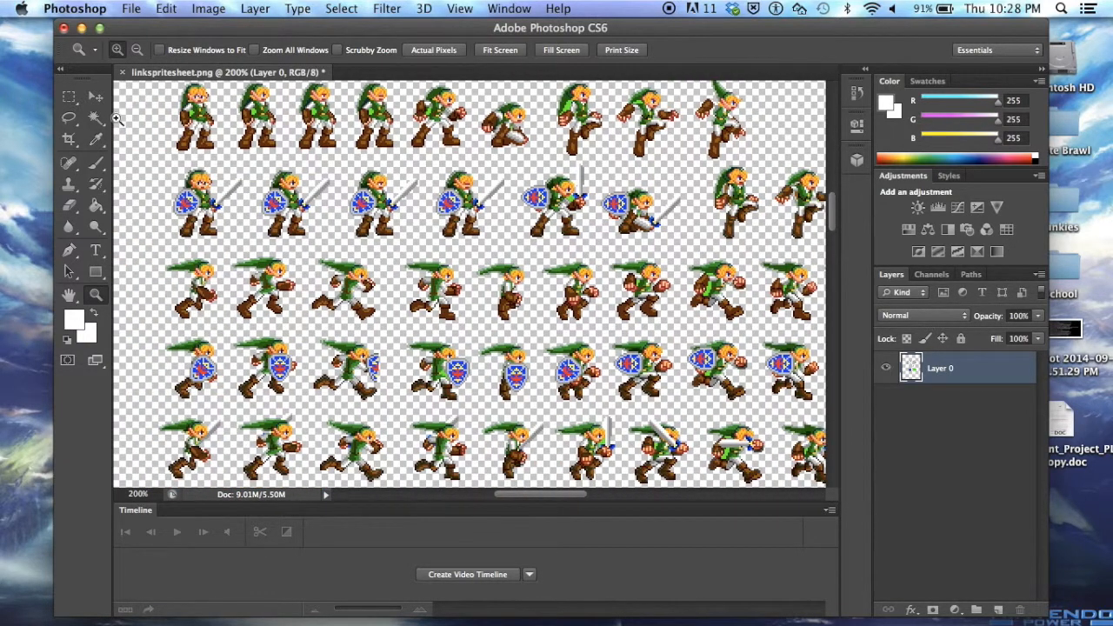
Select the first seven running sprites in the third row of the sprite sheet with the Rectangular Marquee and copy them.
left_click(70, 95)
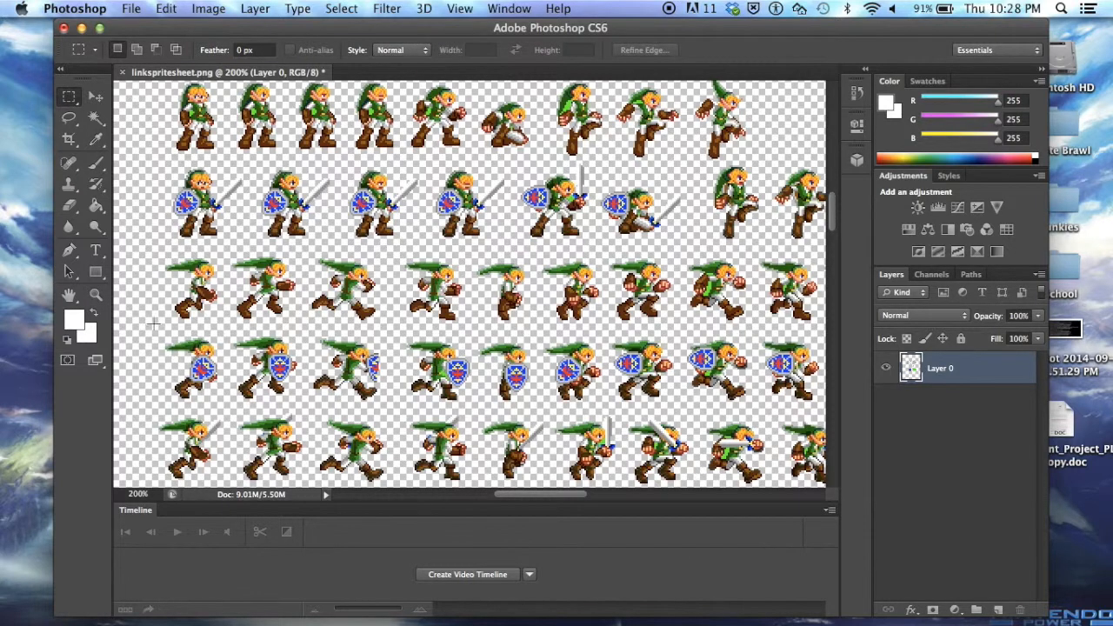
left_click_drag(153, 331, 676, 251)
left_click(96, 98)
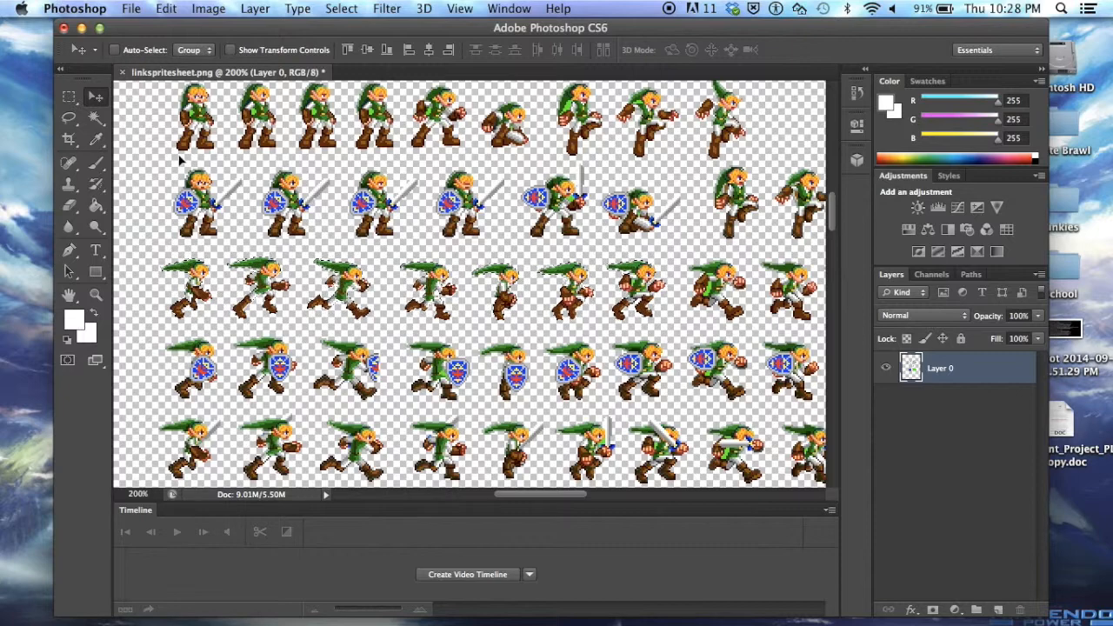
left_click(67, 101)
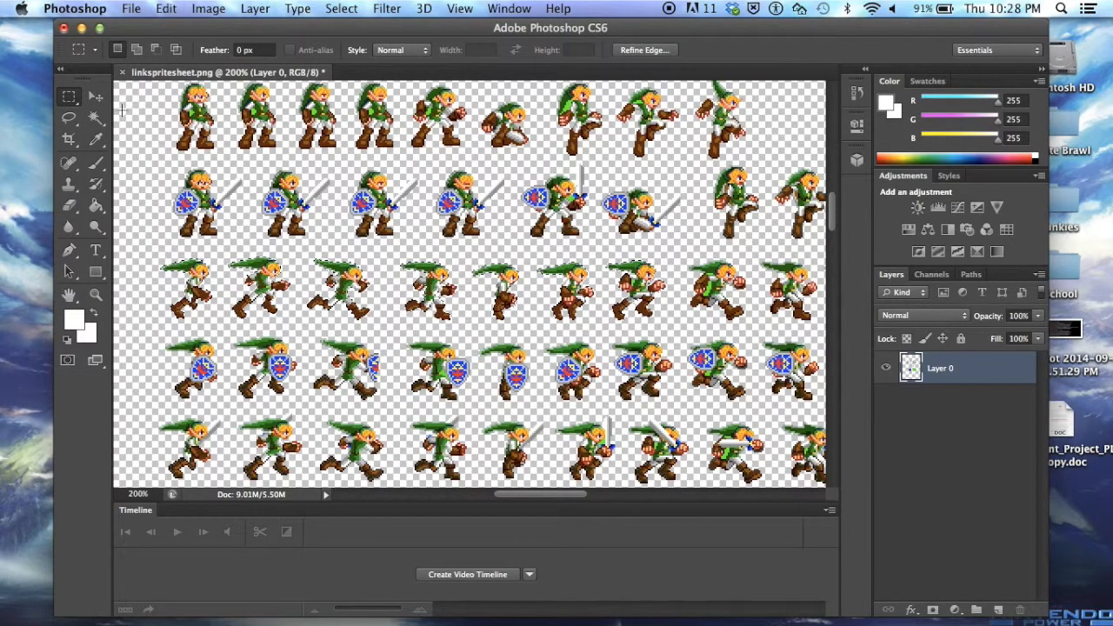
left_click(96, 98)
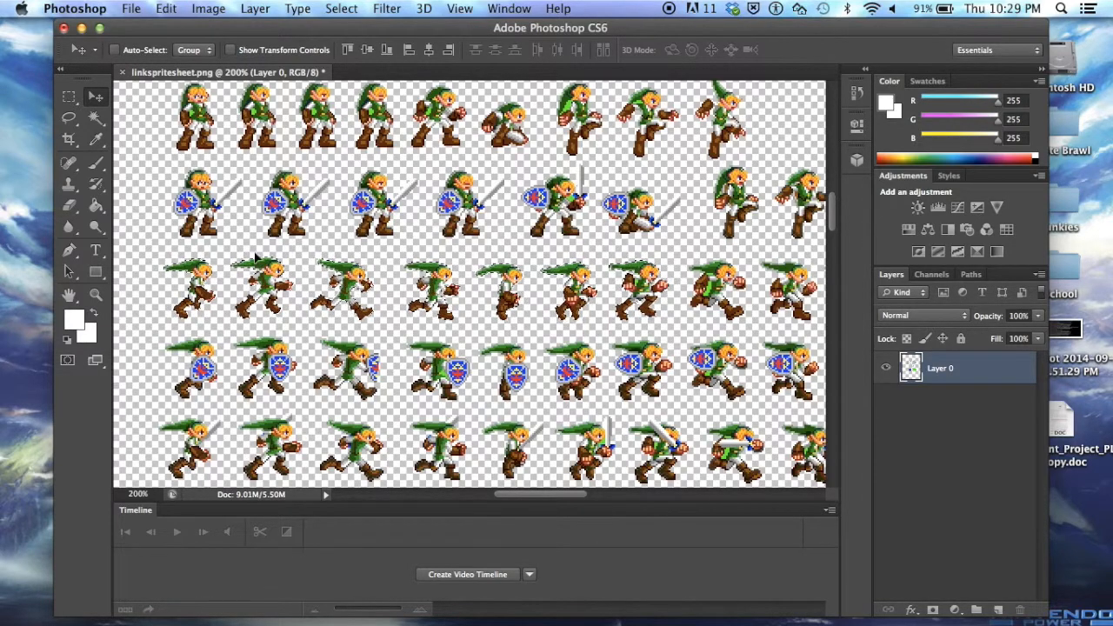
Create a new transparent RGB document named LinkRunning at the clipboard size of 310 by 39 pixels.
left_click(130, 7)
left_click(139, 26)
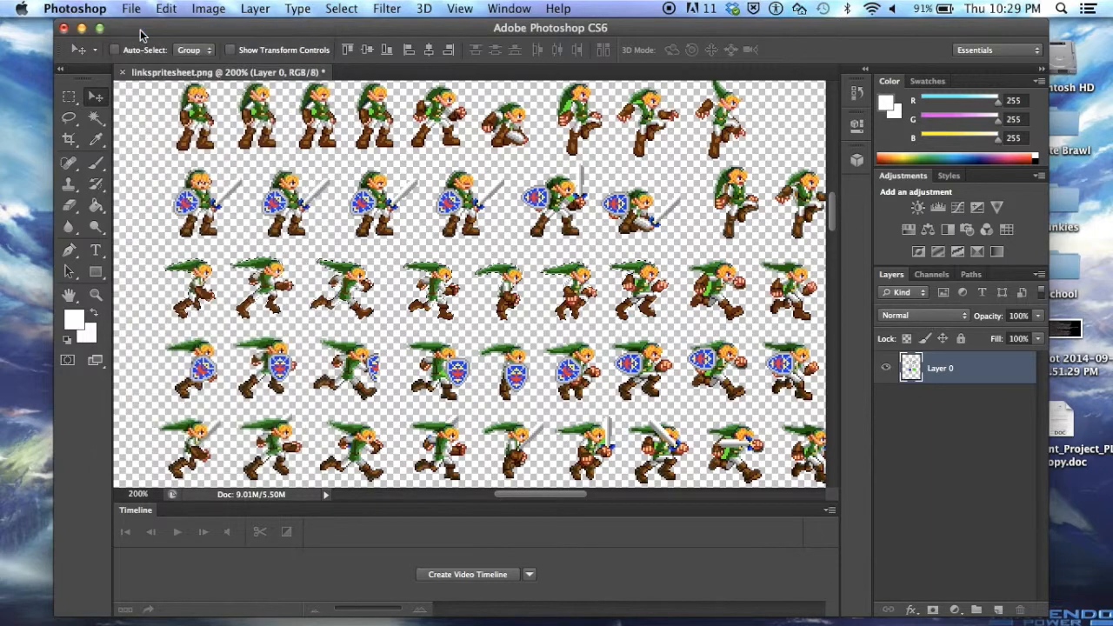
key("BackSpace")
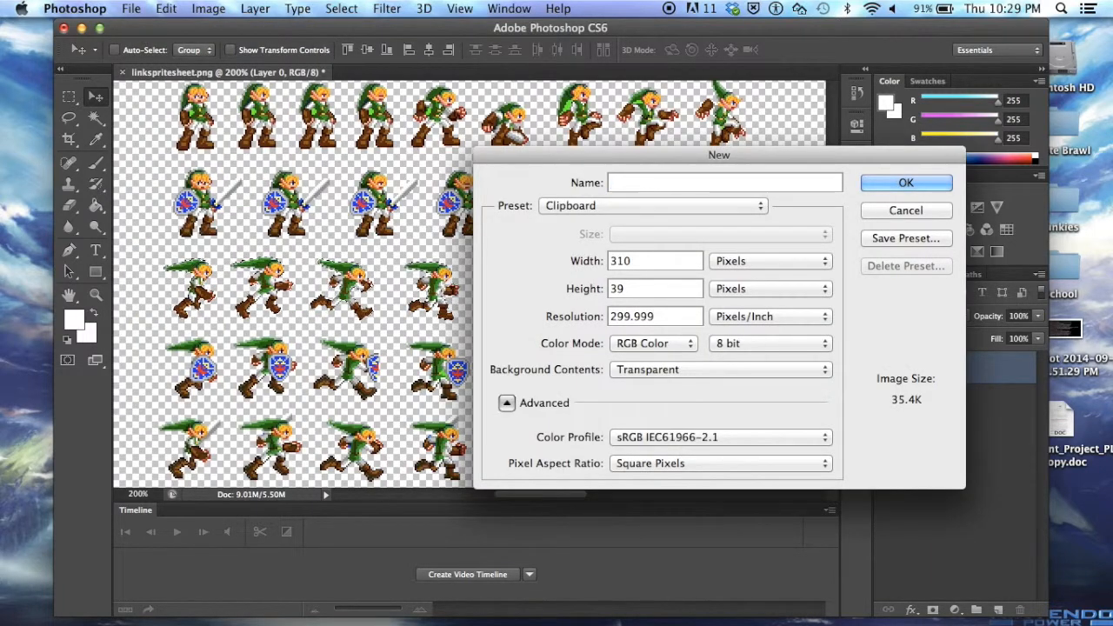
type("Link")
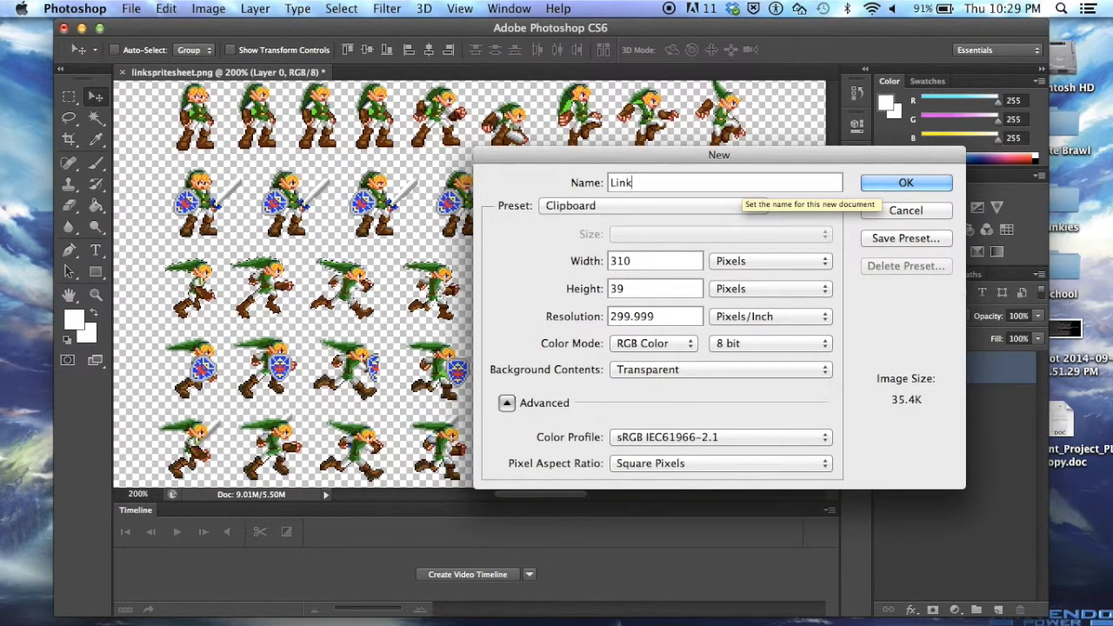
type("Running")
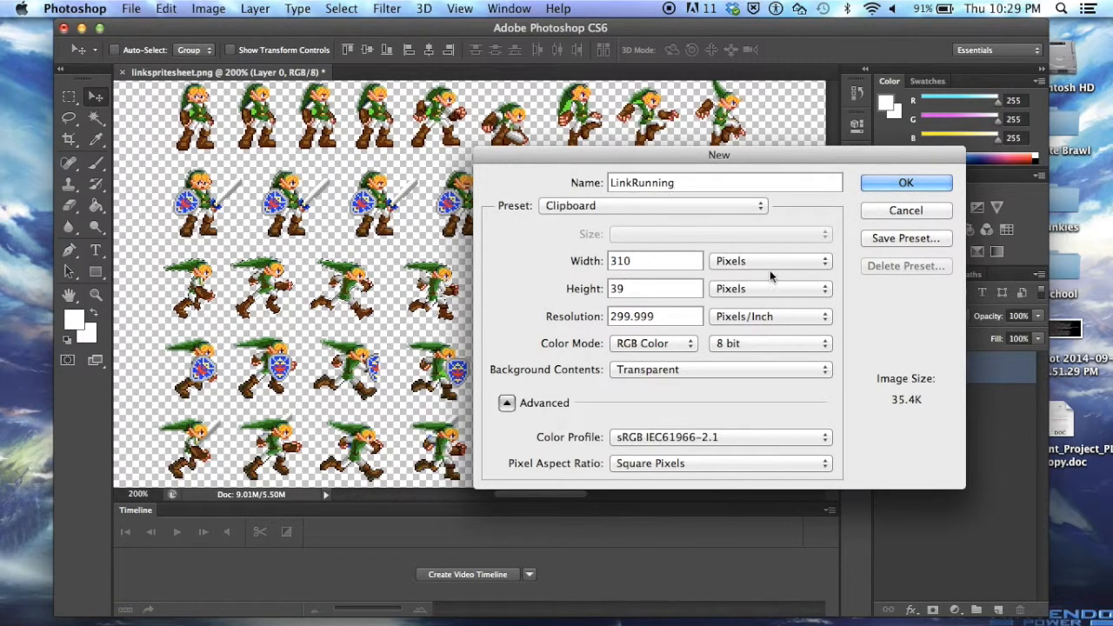
left_click(881, 182)
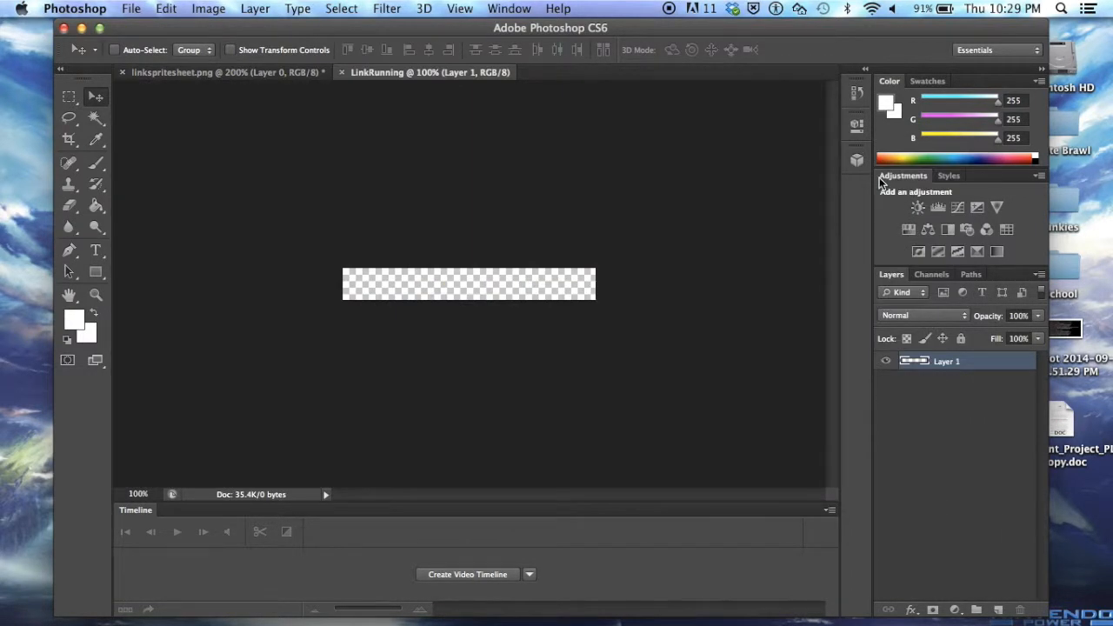
Paste the copied running sprites into the LinkRunning document and enlarge the view to 300%.
key("super+v")
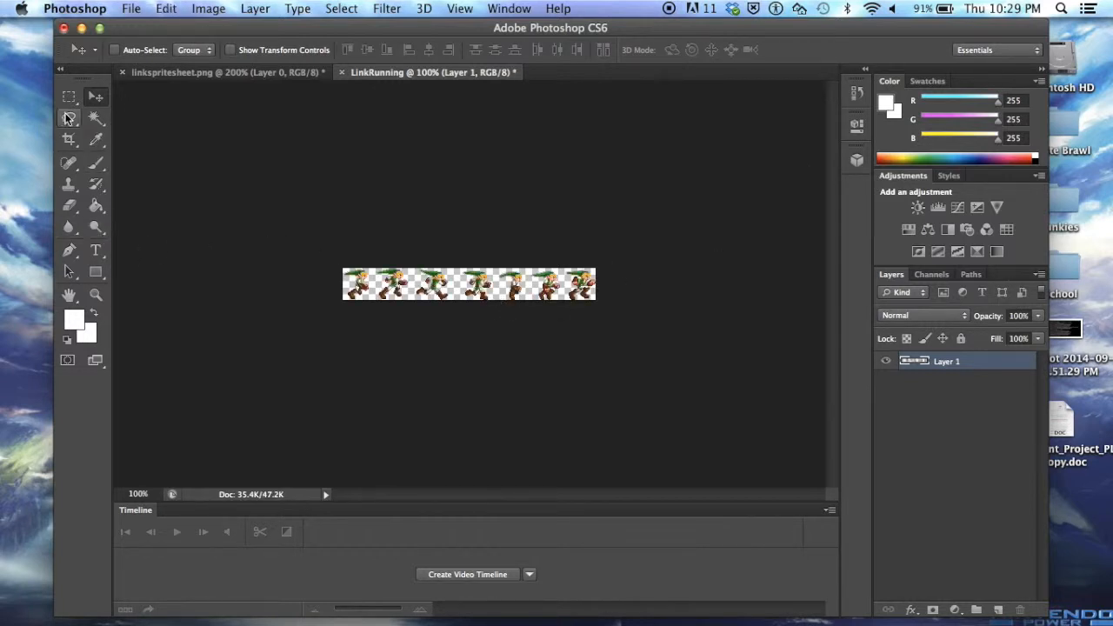
left_click(96, 295)
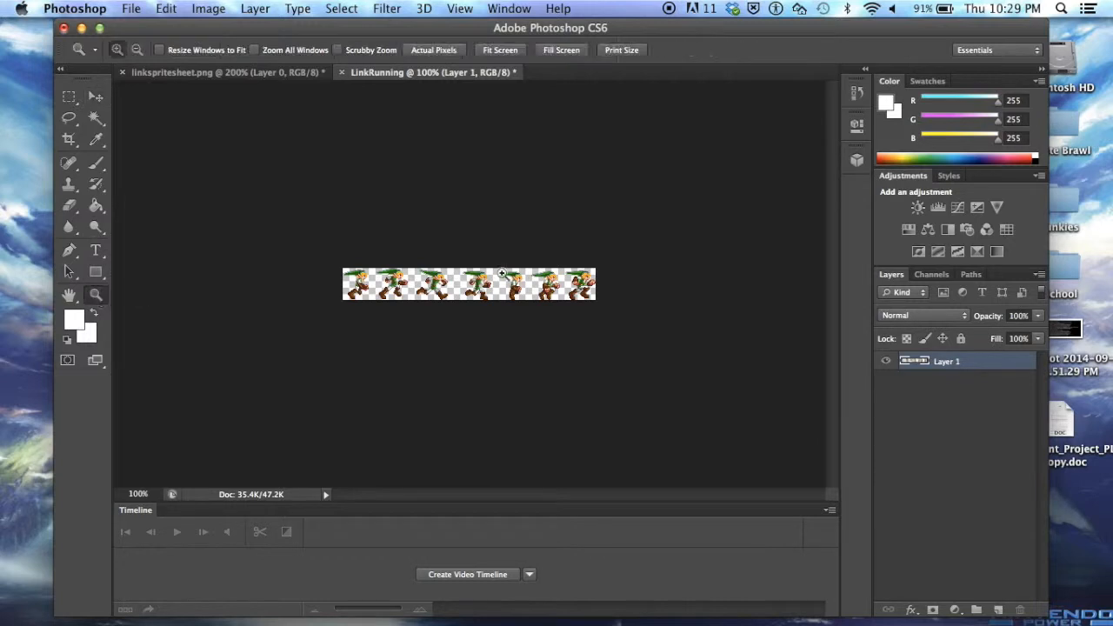
left_click(441, 285)
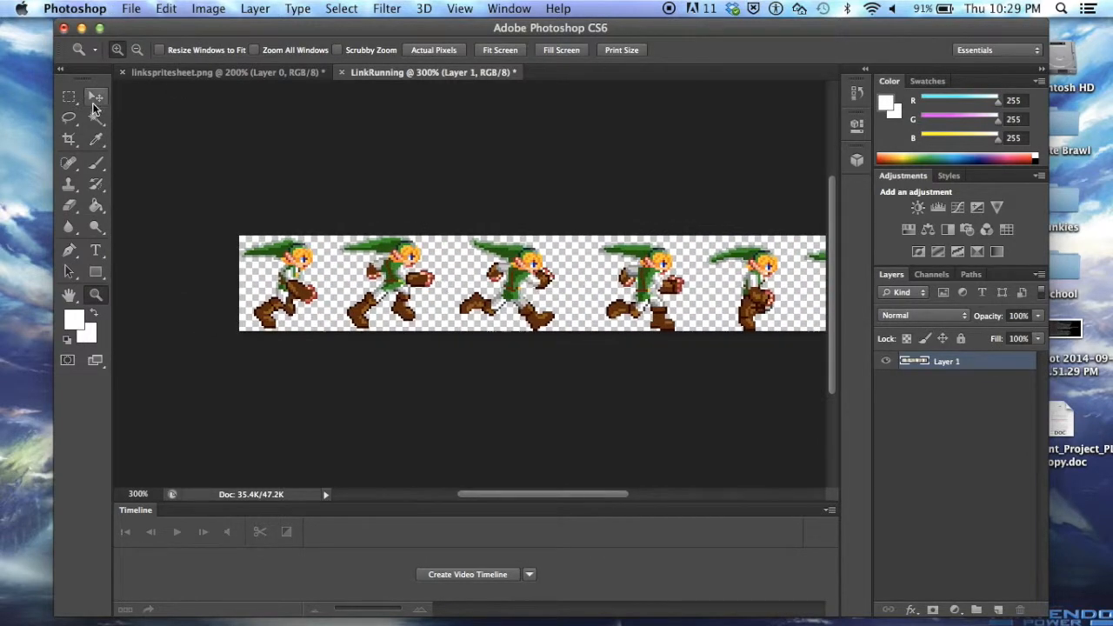
left_click(96, 98)
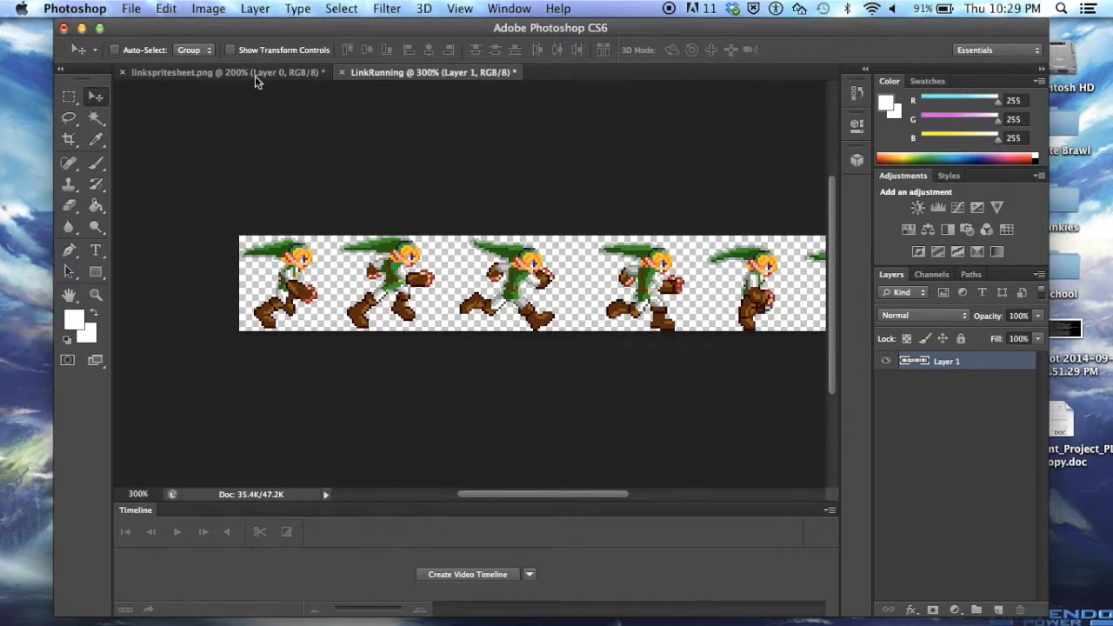
left_click_drag(464, 27, 458, 23)
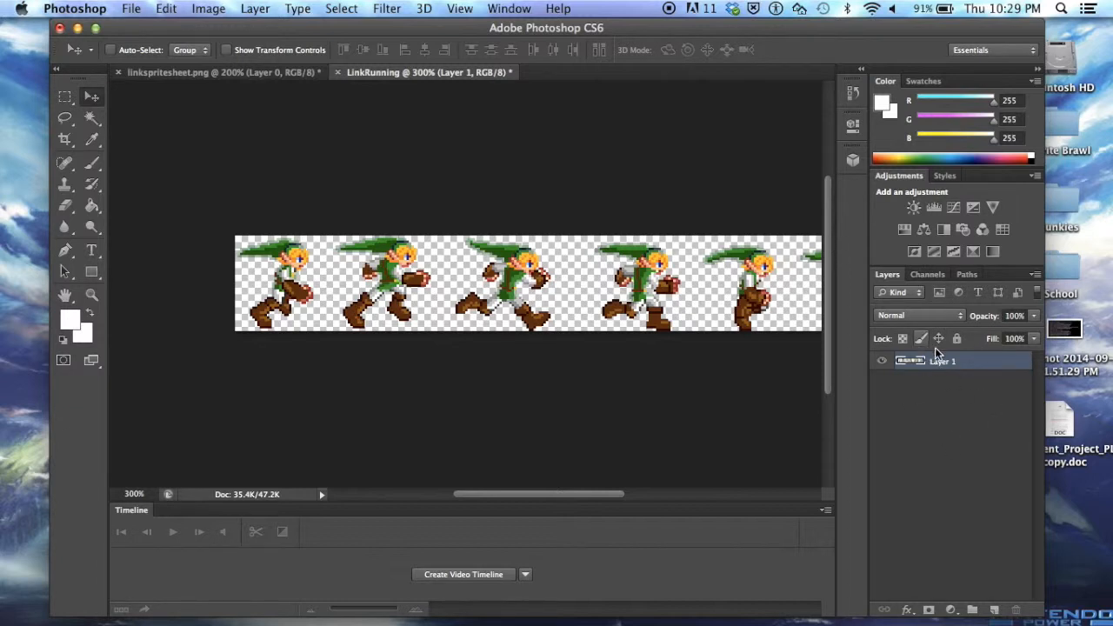
left_click_drag(930, 374, 938, 421)
scroll(617, 320, "right", 3)
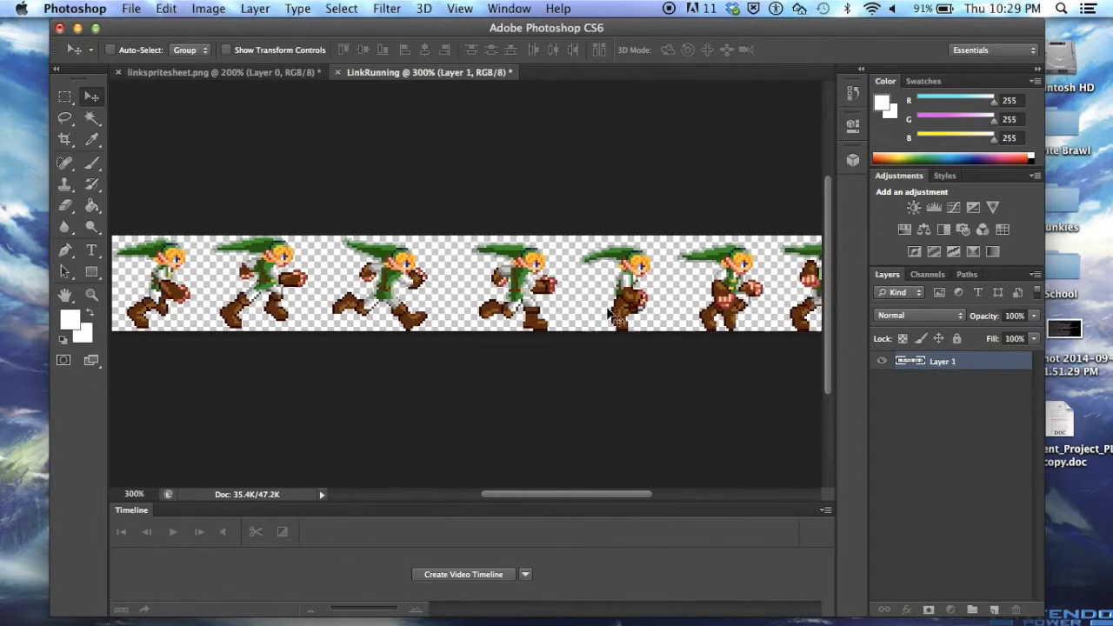
scroll(403, 211, "left", 2)
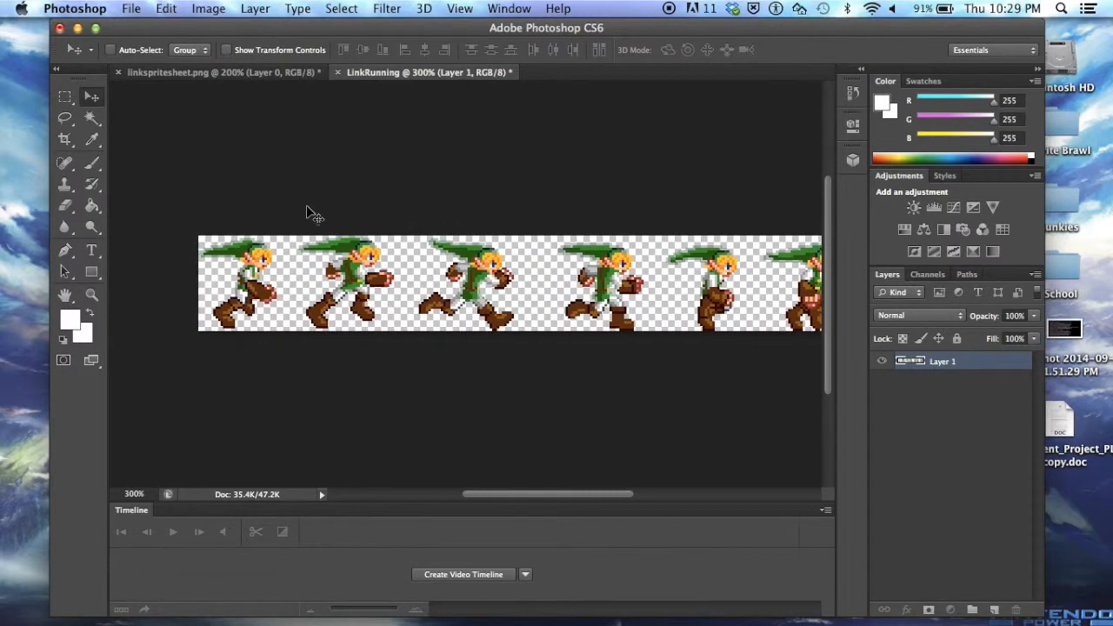
Marquee-select the first running sprite in the strip, cut it from Layer 1 and paste it onto its own layer.
left_click(64, 97)
left_click_drag(288, 348, 171, 234)
left_click(91, 96)
left_click_drag(250, 246, 254, 248)
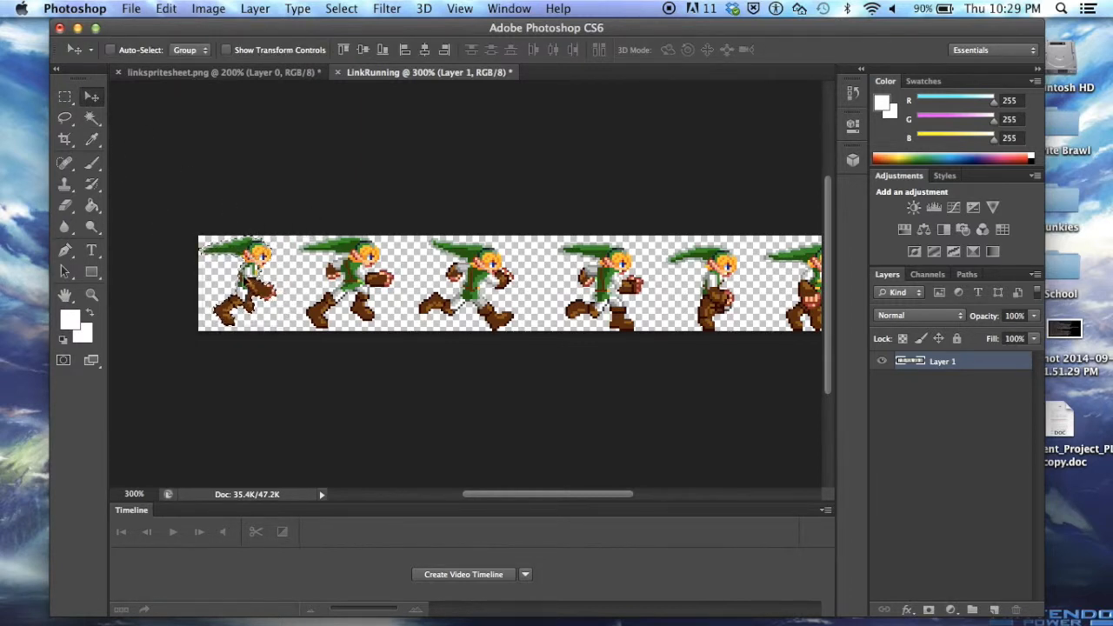
key("super+x")
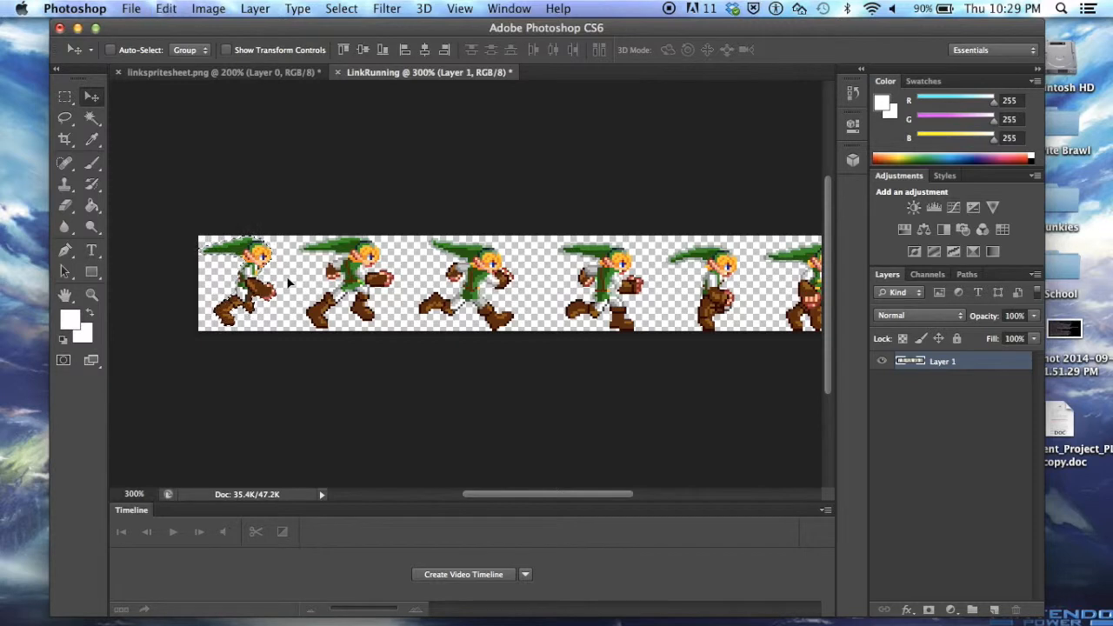
key("super+v")
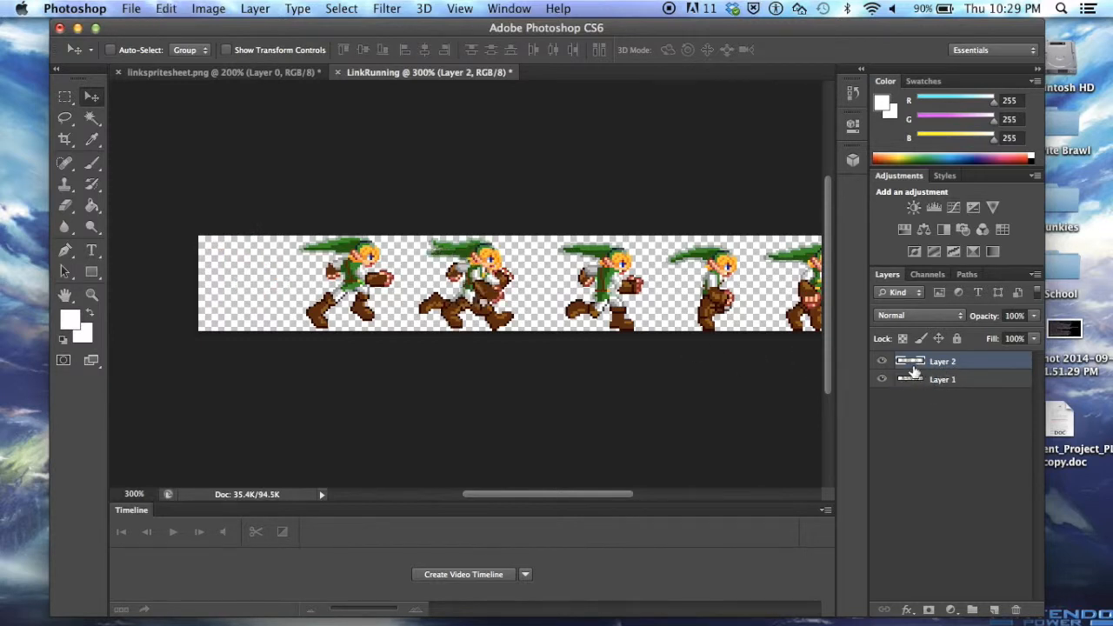
Move the pasted sprite on Layer 2 back to the empty spot at the start of the running strip.
left_click_drag(490, 283, 425, 238)
left_click_drag(939, 362, 939, 381)
left_click_drag(395, 252, 211, 229)
left_click_drag(940, 382, 942, 365)
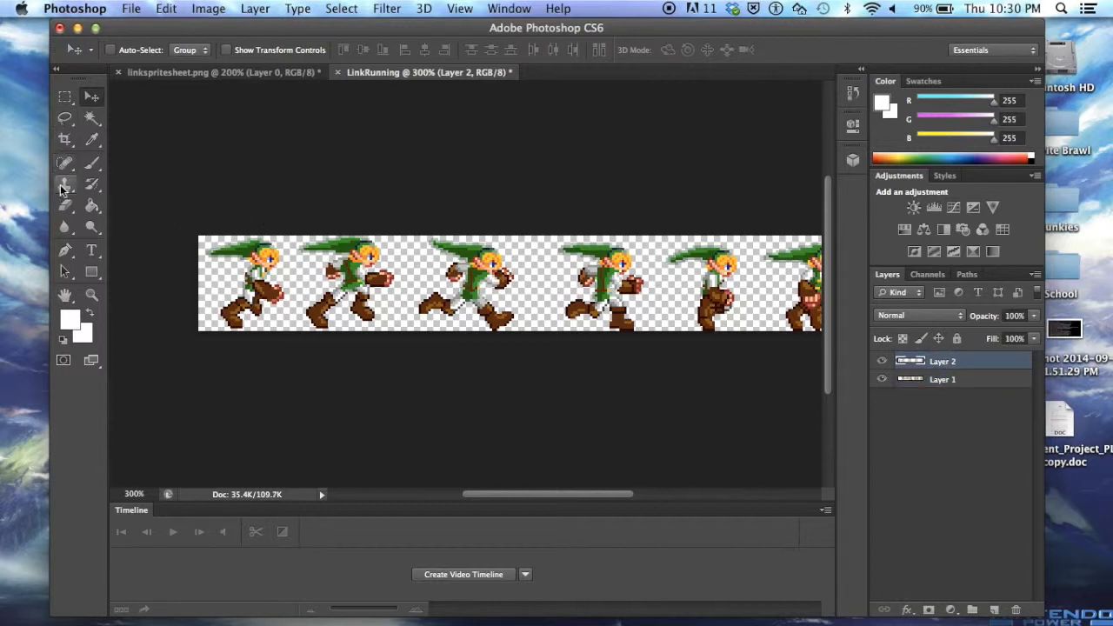
Marquee-select the second running sprite, cut it from Layer 1 and paste it onto its own layer.
left_click(66, 102)
left_click_drag(292, 346, 408, 211)
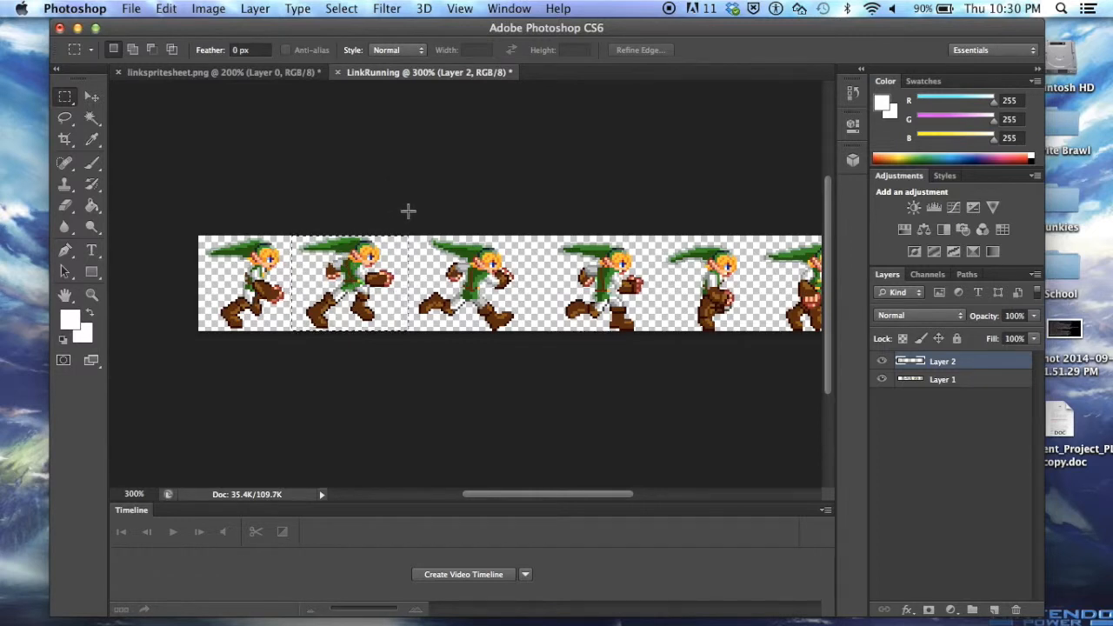
left_click(911, 382)
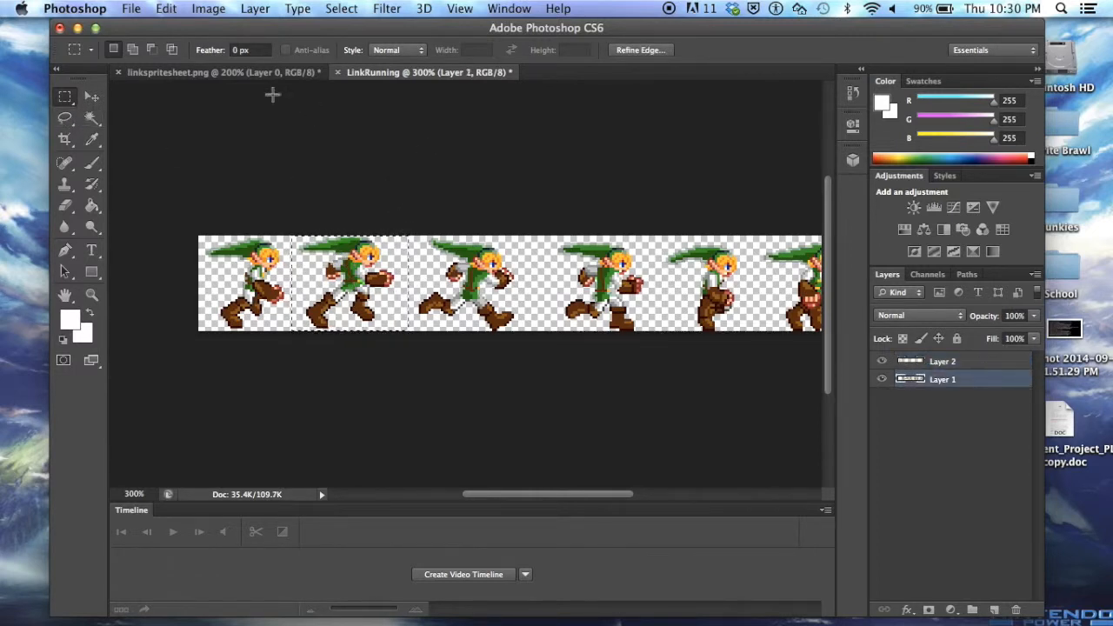
left_click(91, 97)
left_click(950, 359)
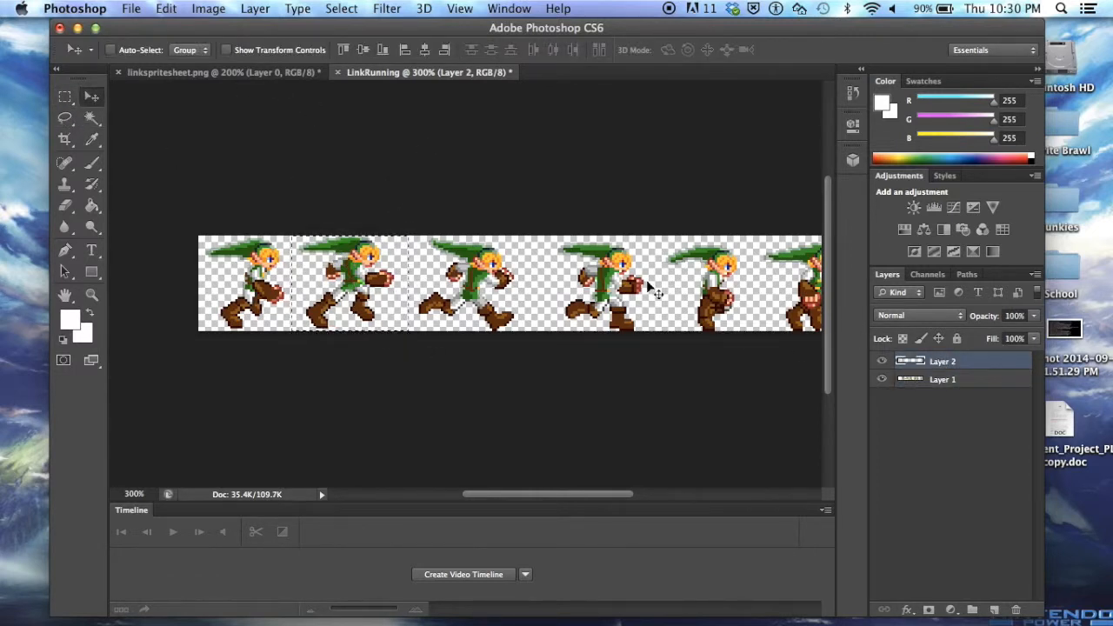
left_click(349, 270)
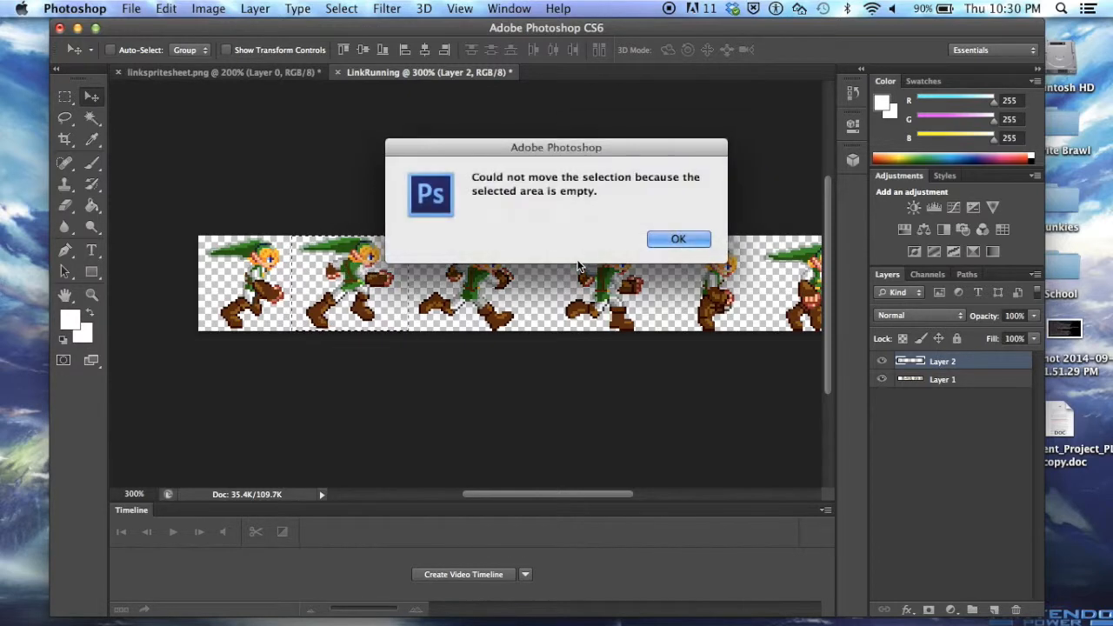
left_click(677, 240)
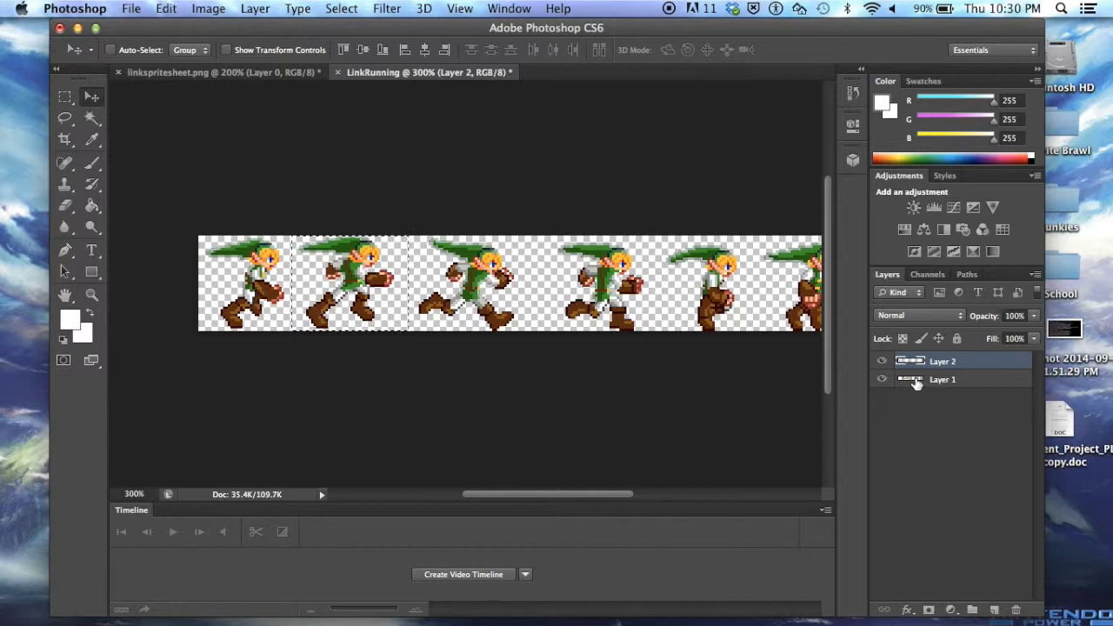
left_click(916, 382)
left_click_drag(386, 311, 345, 275)
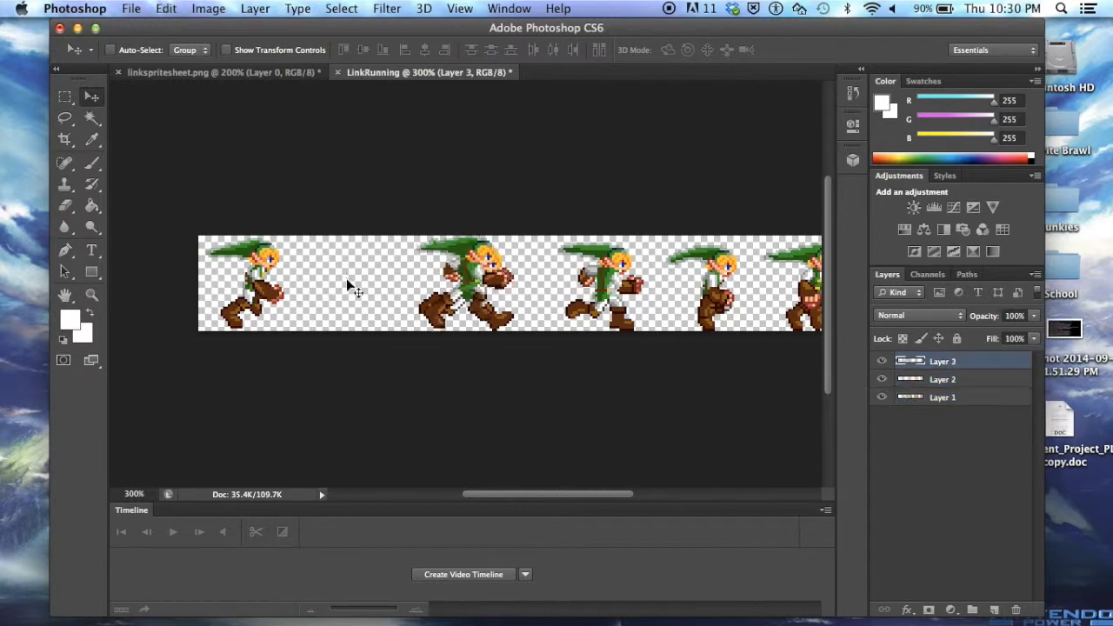
Move the sprites on Layer 2 and Layer 3 so they overlap in the empty area at the start of the strip.
left_click(904, 380)
left_click_drag(269, 288, 344, 291)
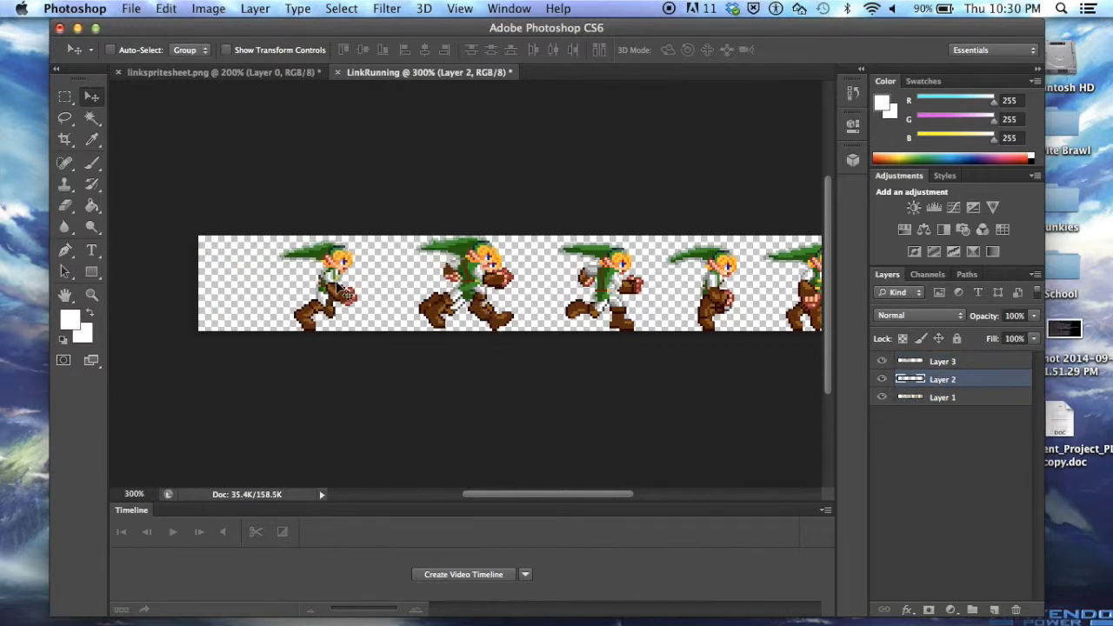
left_click(977, 362)
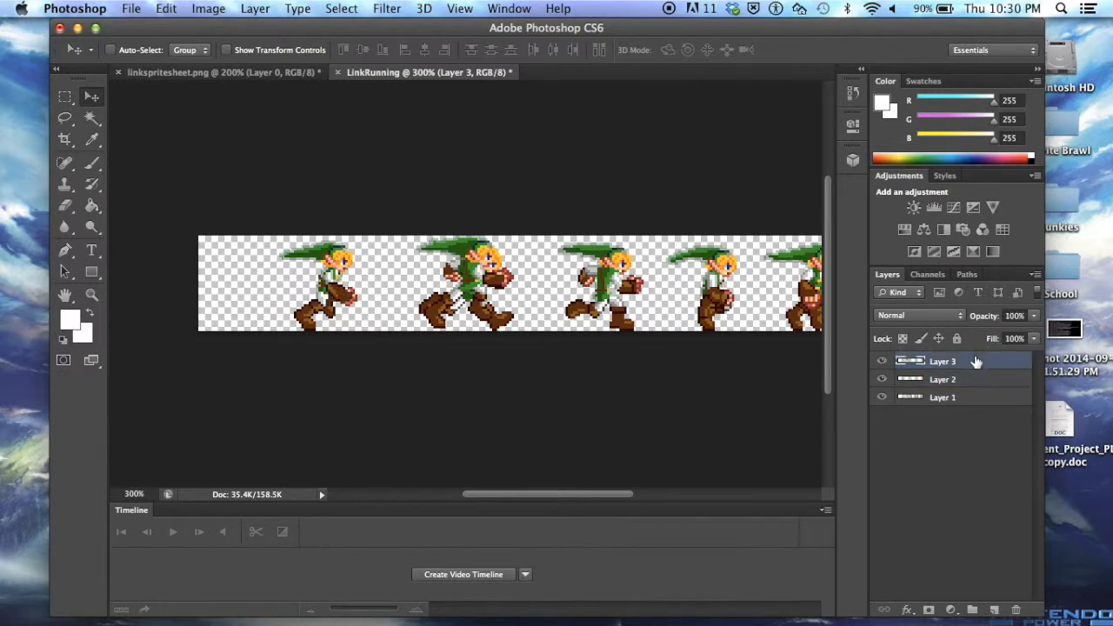
left_click_drag(464, 272, 307, 270)
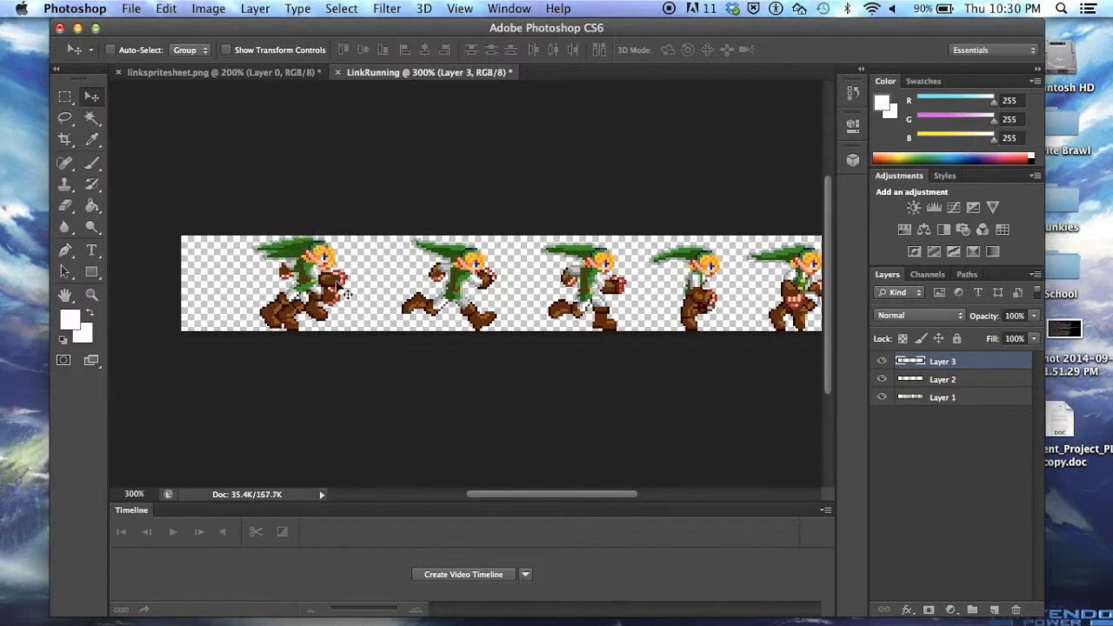
left_click(972, 380)
left_click_drag(307, 336, 304, 299)
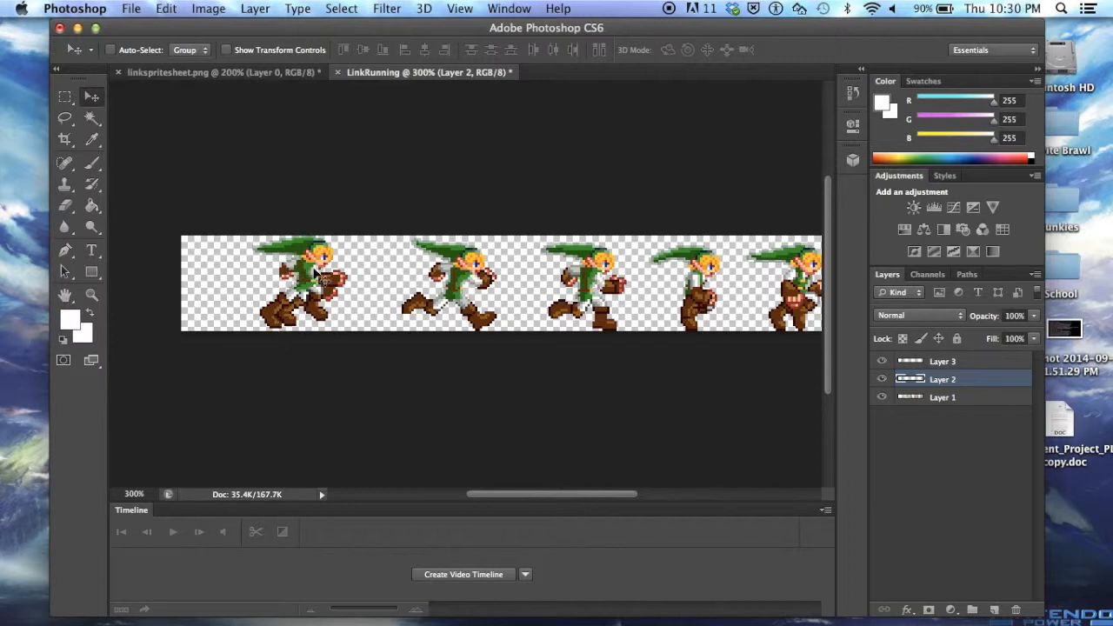
left_click(938, 362)
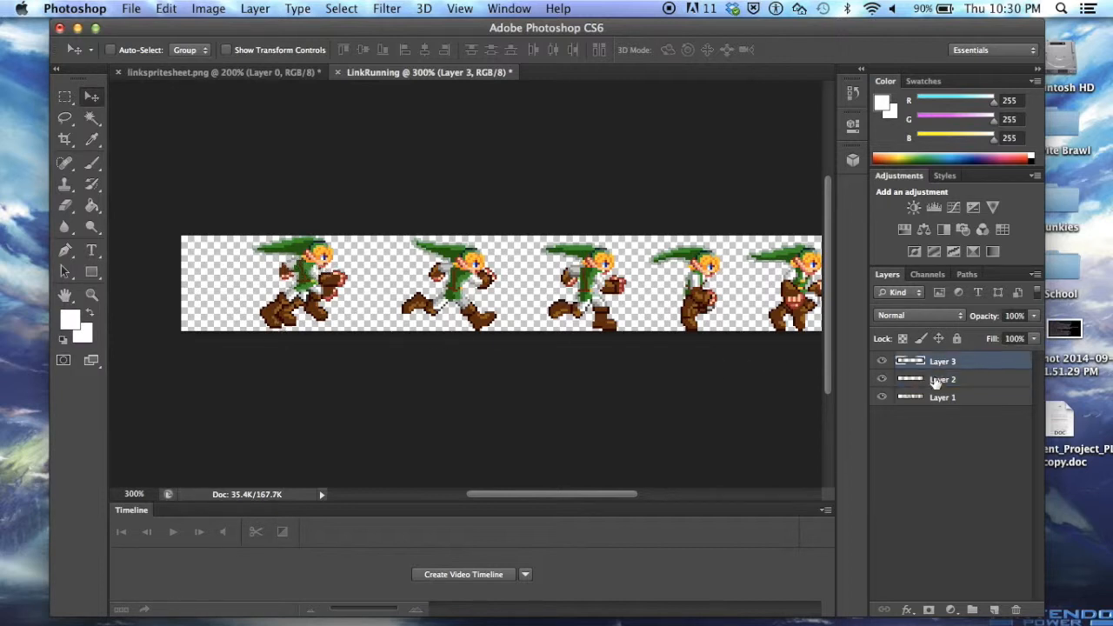
Marquee-select the third running sprite, cut it from Layer 1 and paste it onto a new layer above Layer 3.
left_click(924, 399)
left_click(66, 99)
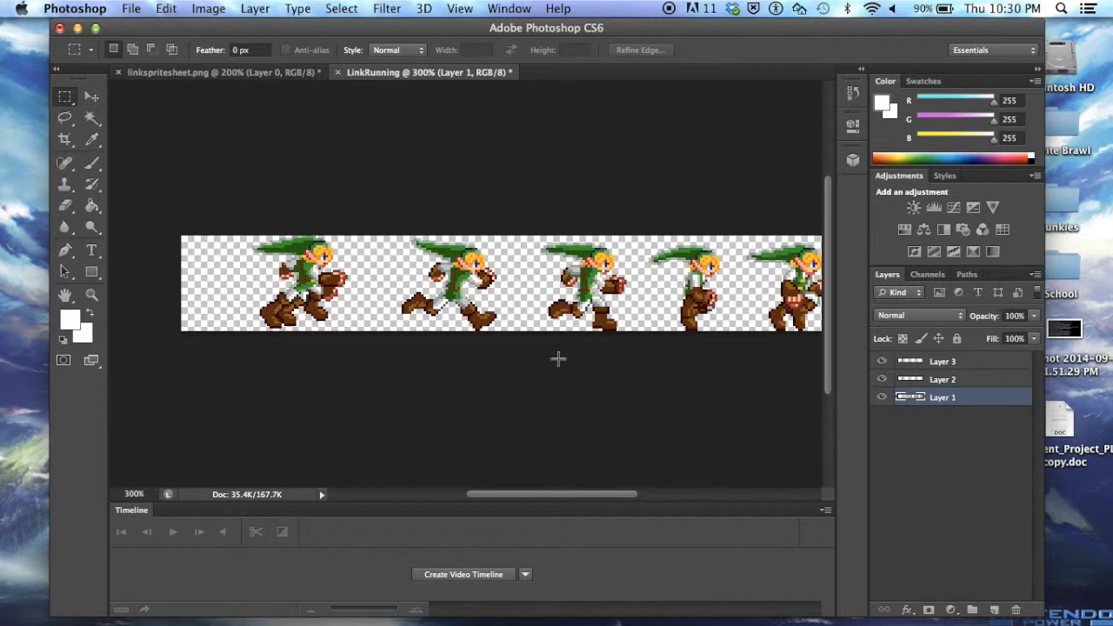
left_click_drag(395, 331, 536, 235)
left_click(96, 101)
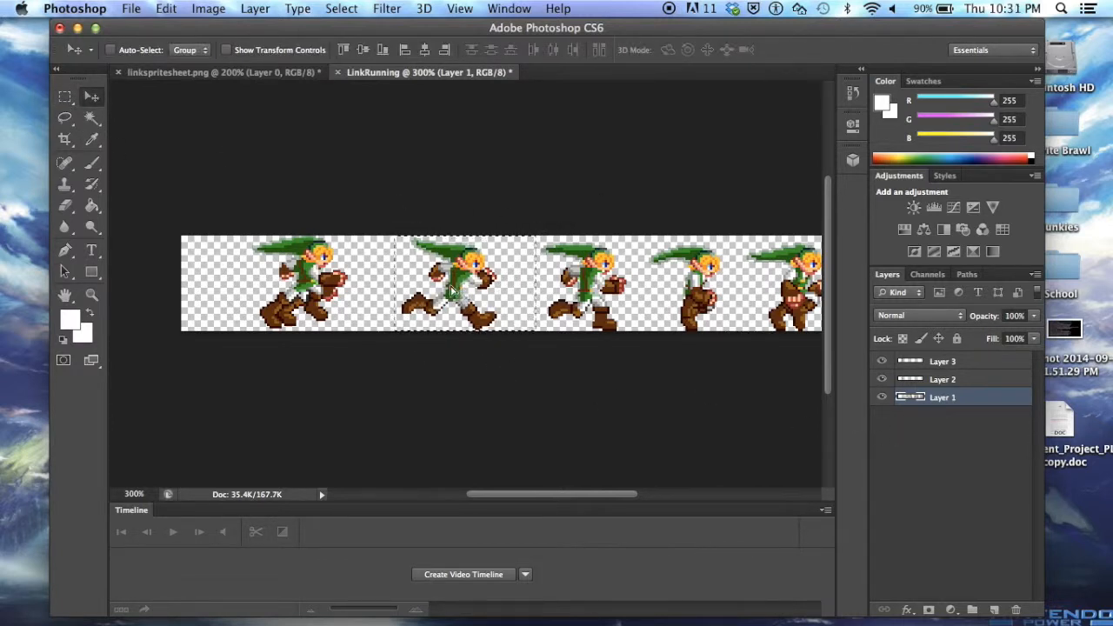
left_click_drag(459, 288, 449, 287)
key("super+z")
key("super+x")
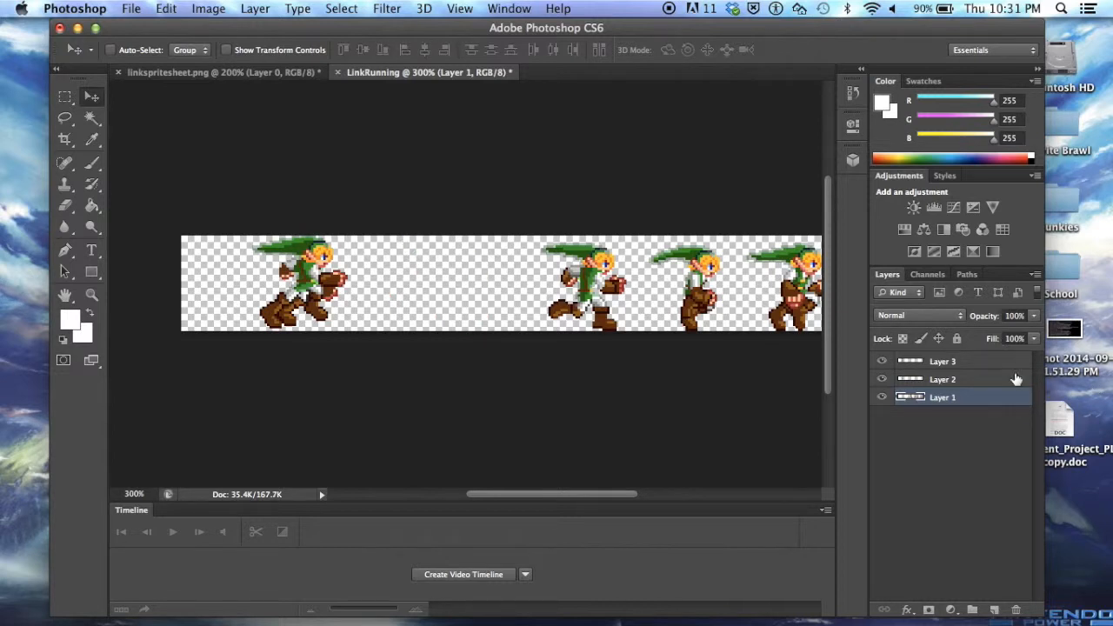
left_click(946, 362)
key("super+v")
Move the sprite on Layer 4 onto the two overlapping sprites and align it with them.
left_click_drag(456, 289, 303, 272)
scroll(303, 272, "right", 10)
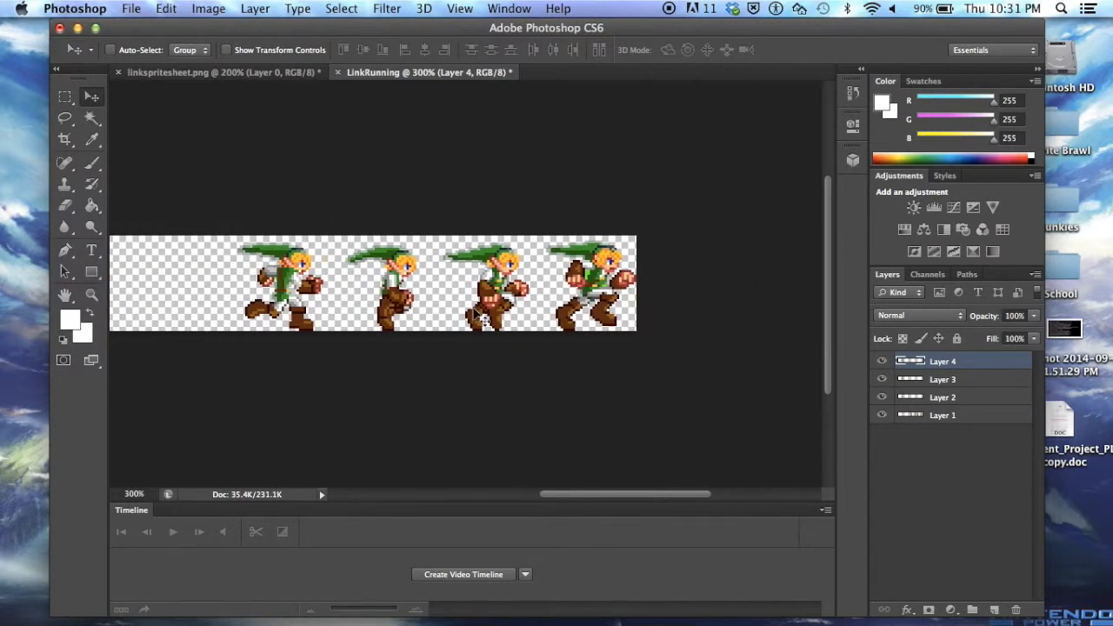
scroll(319, 293, "left", 15)
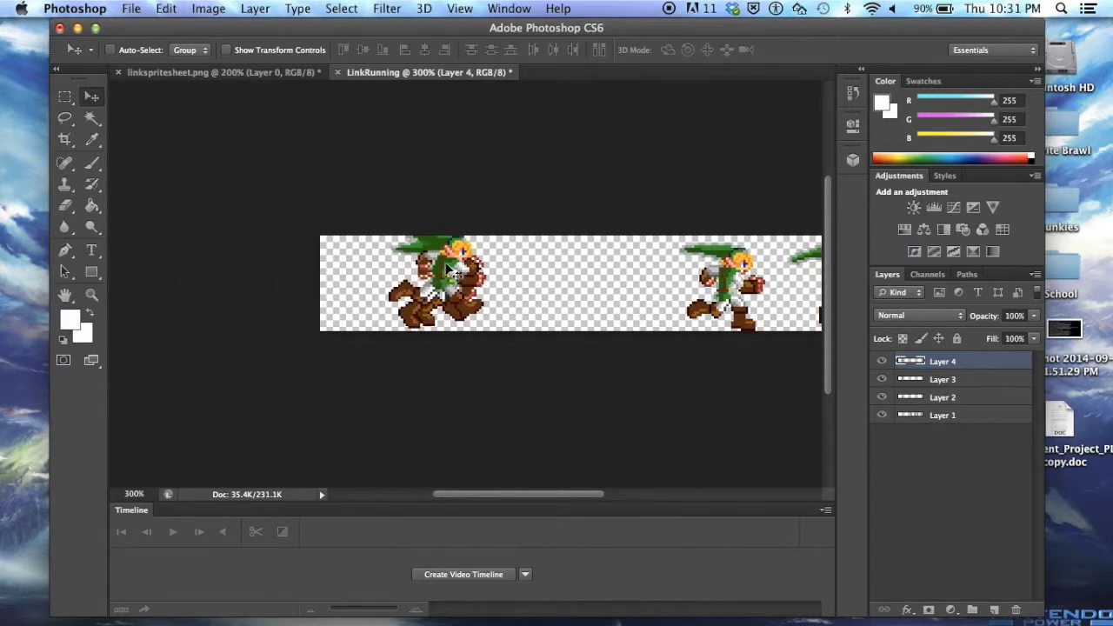
left_click_drag(439, 263, 441, 271)
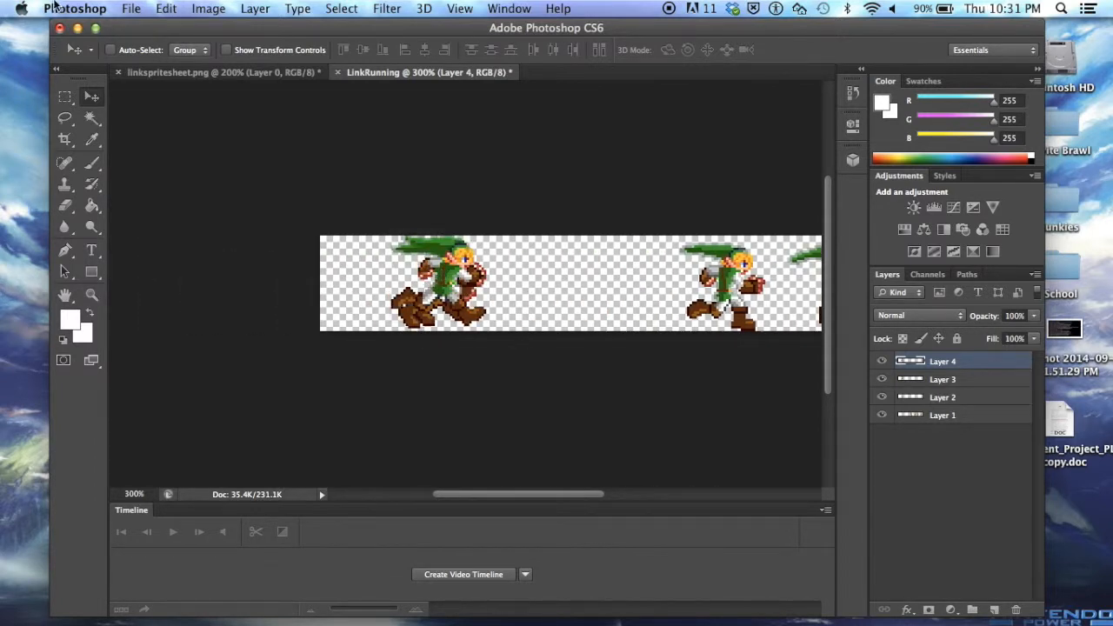
Close the LinkRunning document without saving and minimize the Photoshop window.
left_click(72, 7)
left_click(72, 8)
key("super+w")
left_click(494, 241)
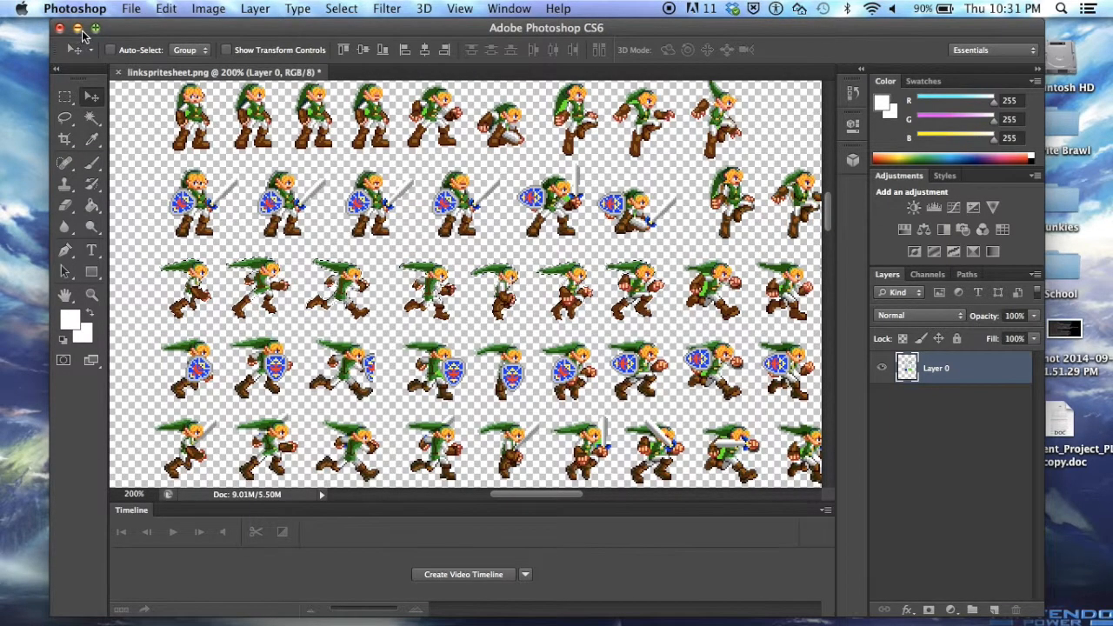
left_click(78, 28)
Open ZeroShoot.psd from the Psd's folder inside the Sprite Brawl folder on the desktop.
left_click(1061, 127)
double_click(1066, 126)
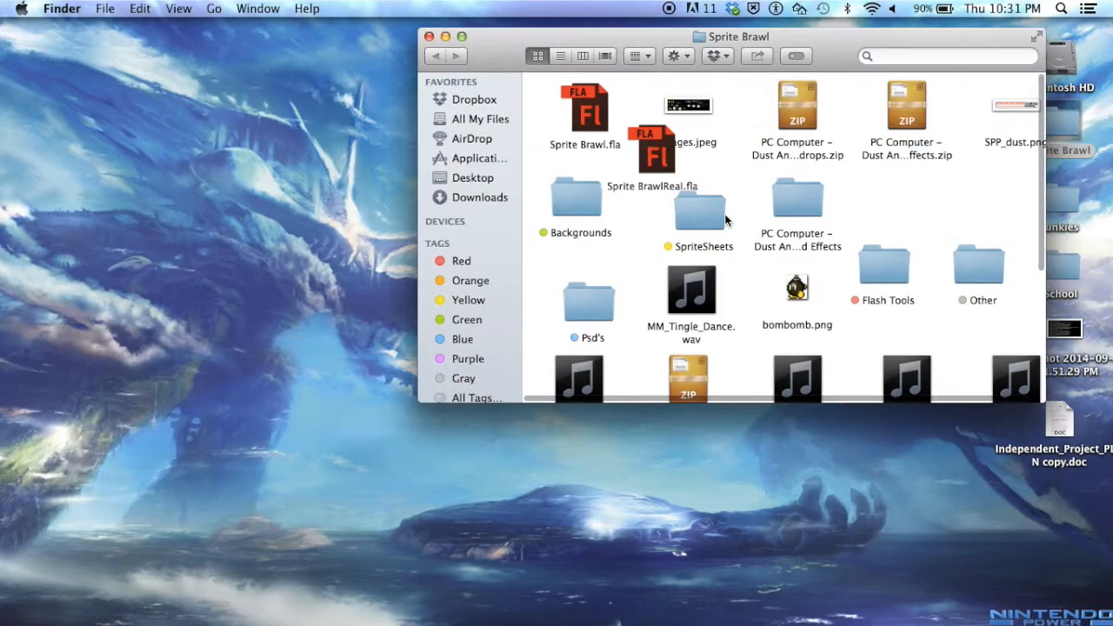
double_click(591, 295)
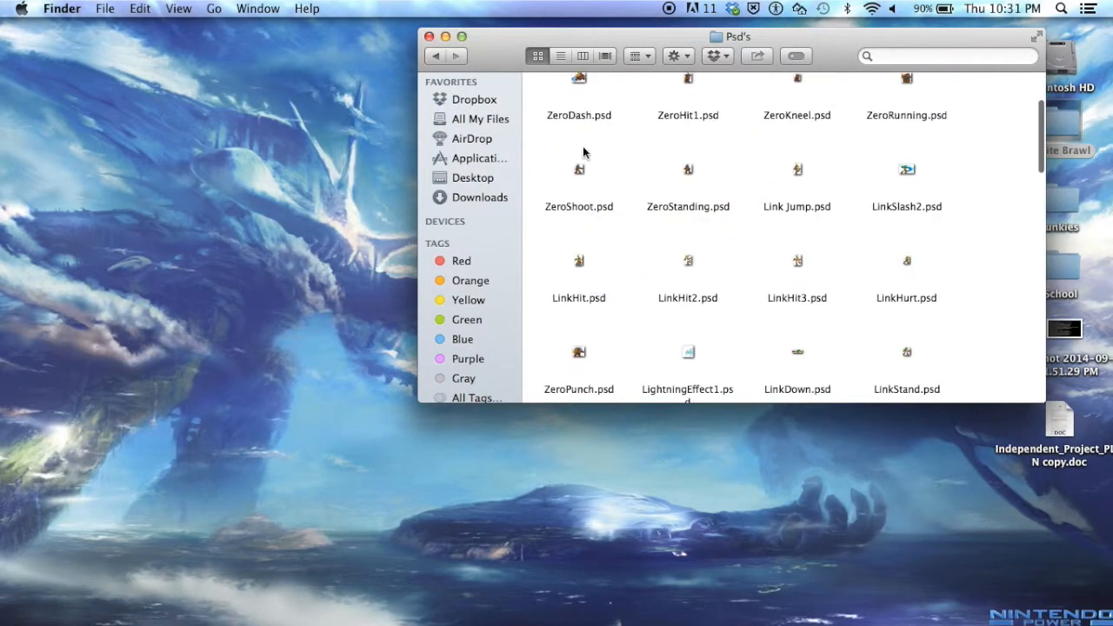
double_click(580, 174)
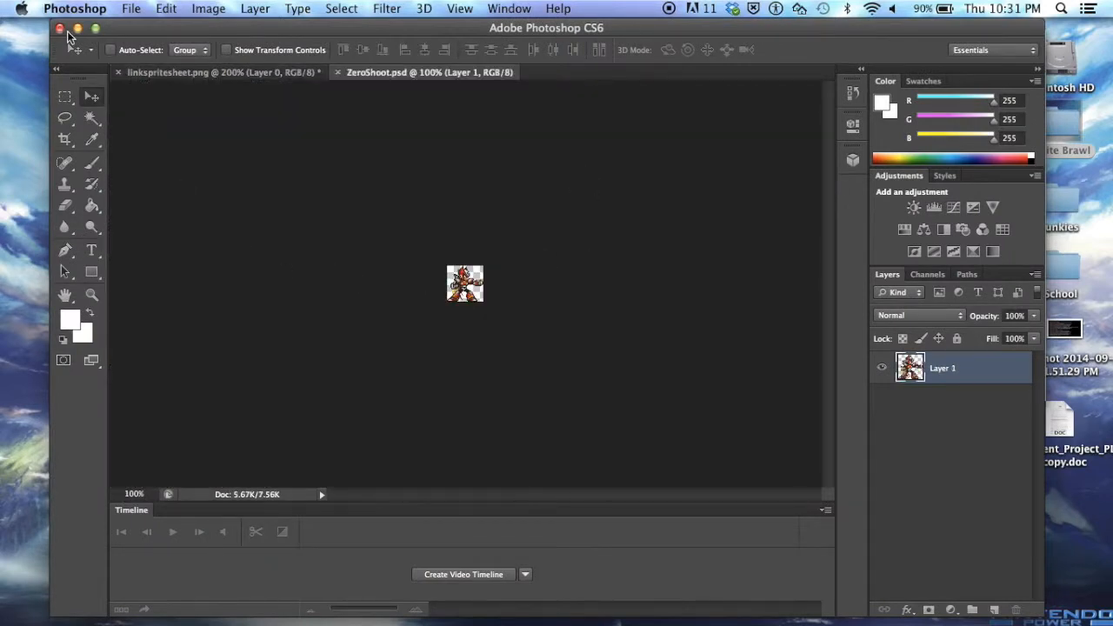
Close ZeroShoot.psd and the linkspritesheet.png document without saving changes.
left_click(60, 30)
left_click(60, 30)
left_click(534, 249)
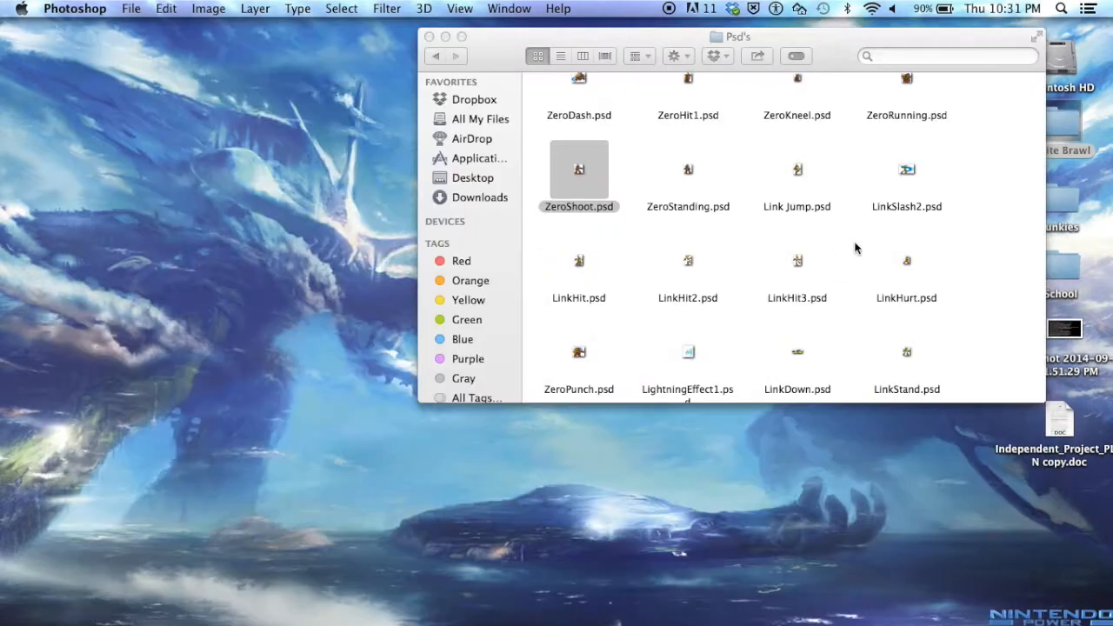
Open ZeroDash.psd from the Psd's folder and enlarge its view to 300%.
scroll(716, 176, "up", 3)
double_click(580, 142)
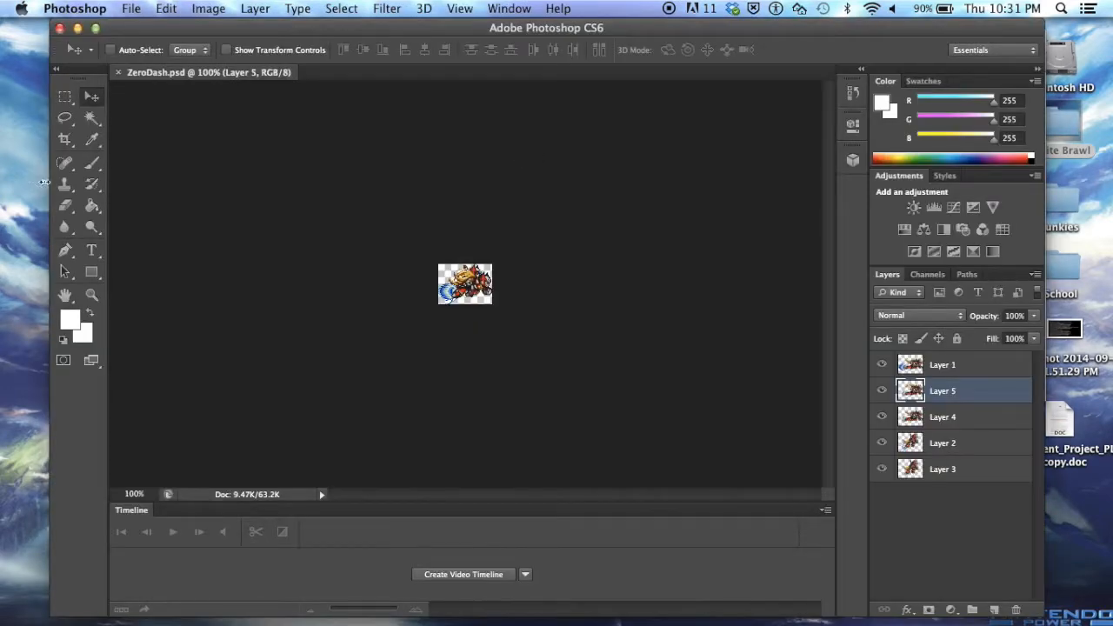
left_click(91, 294)
left_click(463, 287)
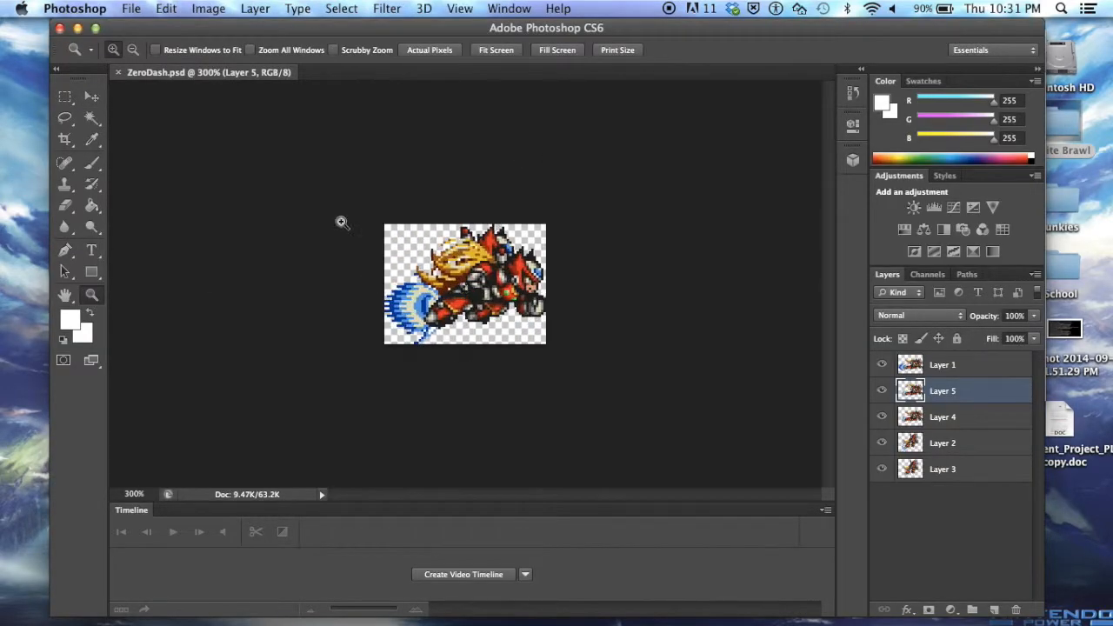
Examine how the ZeroDash animation frames are split across Layers 1 to 5, going through the layers one by one.
left_click(93, 96)
left_click(945, 366)
left_click(947, 392)
left_click(946, 420)
left_click(947, 446)
left_click(946, 474)
left_click(946, 441)
left_click(937, 464)
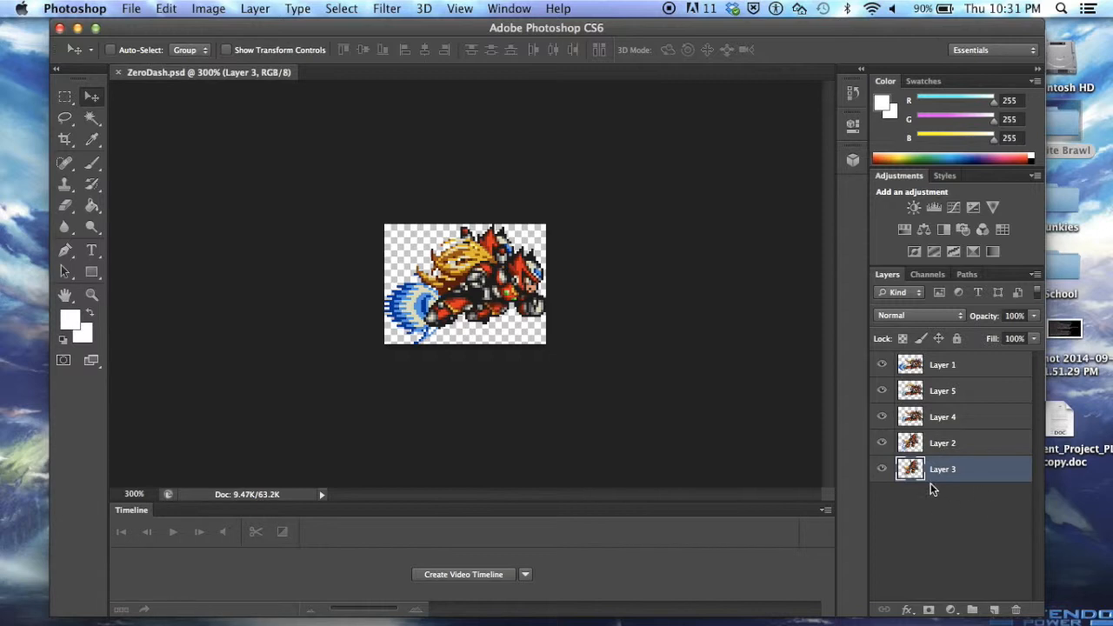
left_click(942, 444)
left_click(942, 417)
left_click(942, 393)
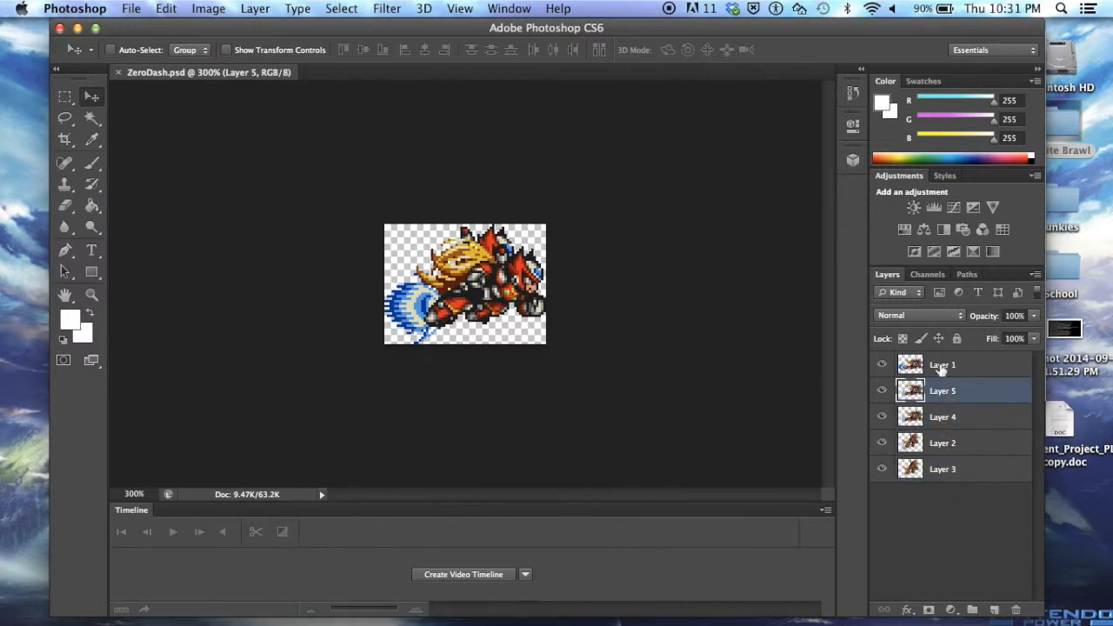
left_click(942, 366)
left_click(937, 396)
left_click(936, 421)
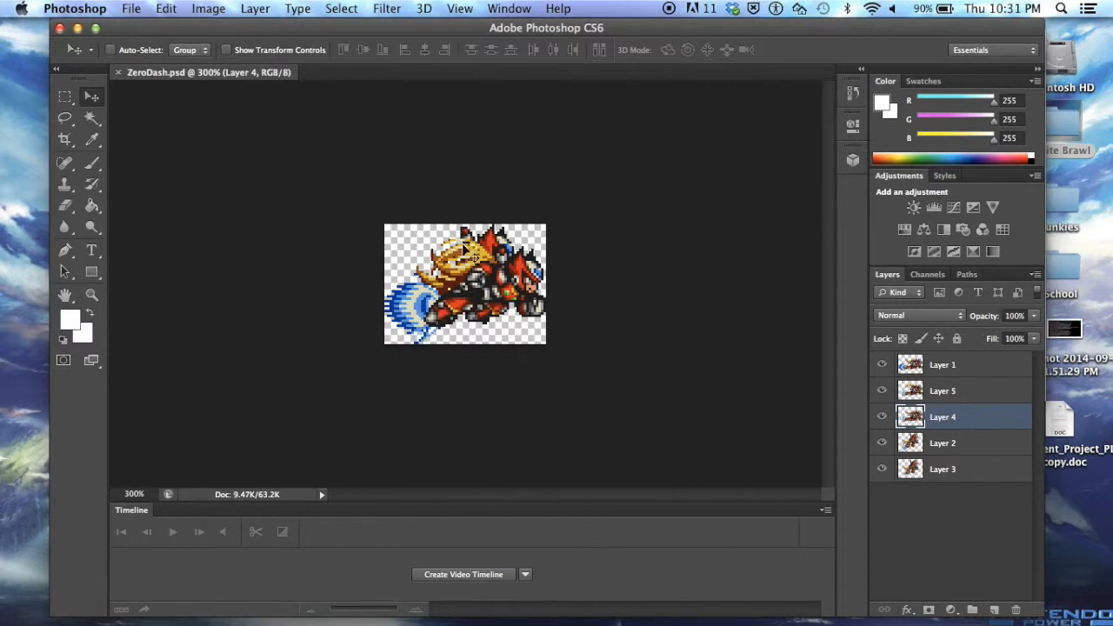
Quit Photoshop and close the Psd's folder window.
left_click(77, 8)
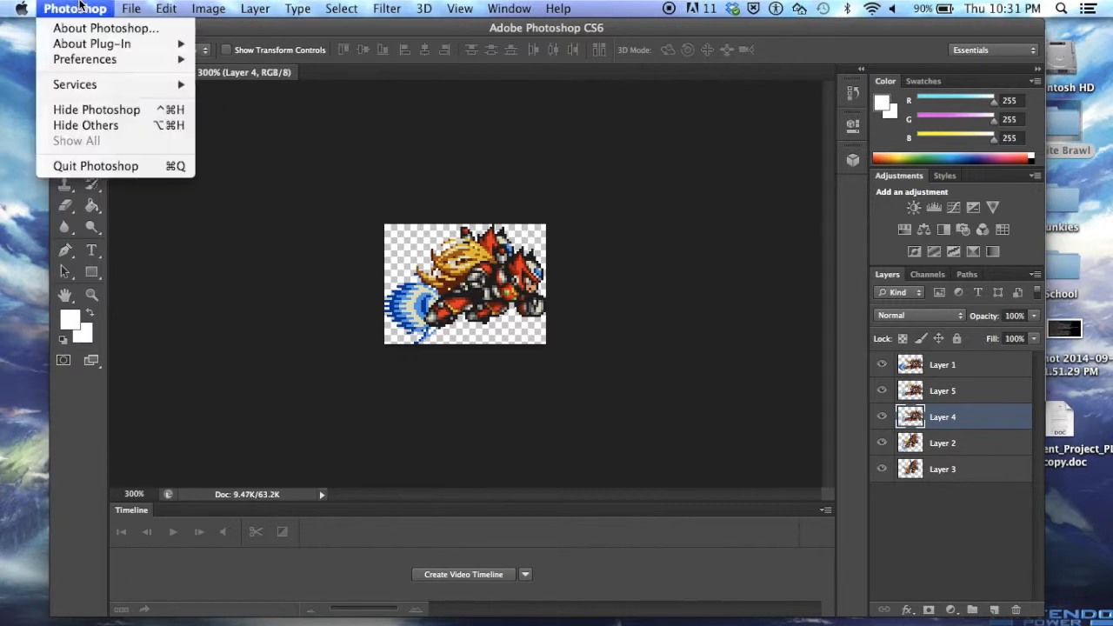
left_click(136, 165)
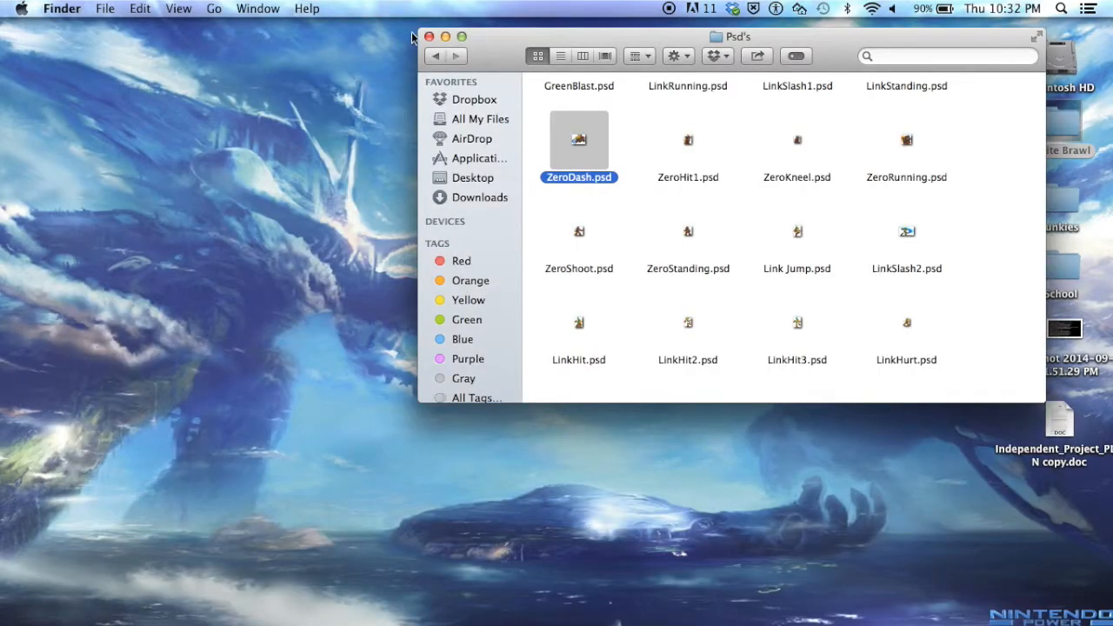
left_click(428, 37)
Switch to Flash and create a new document from the Animated Mask Motion Tween template.
left_click(980, 614)
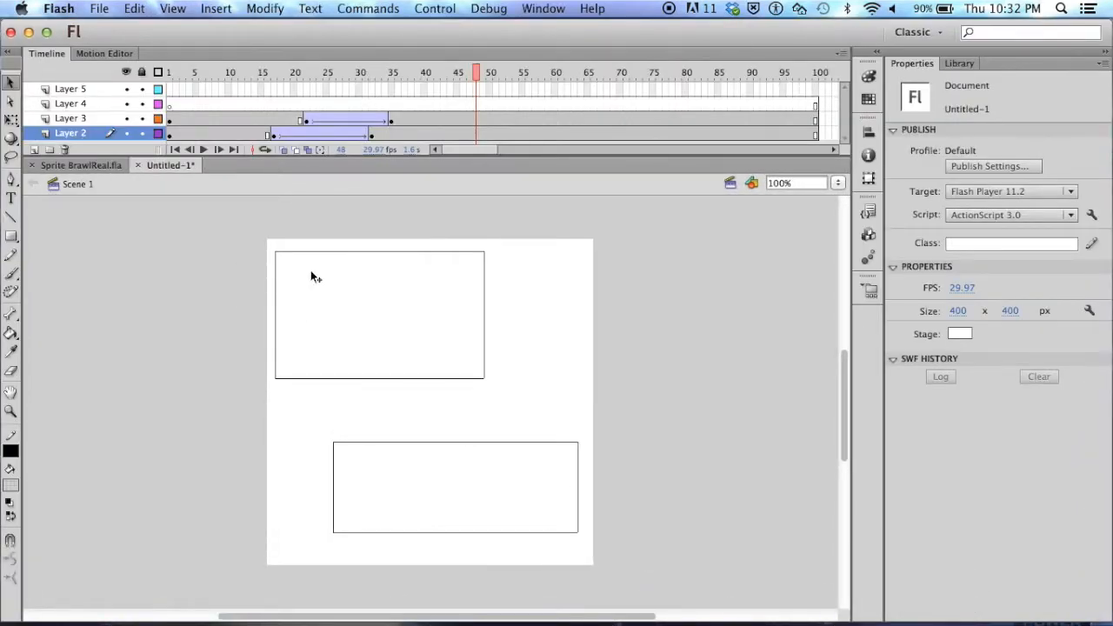
left_click(98, 8)
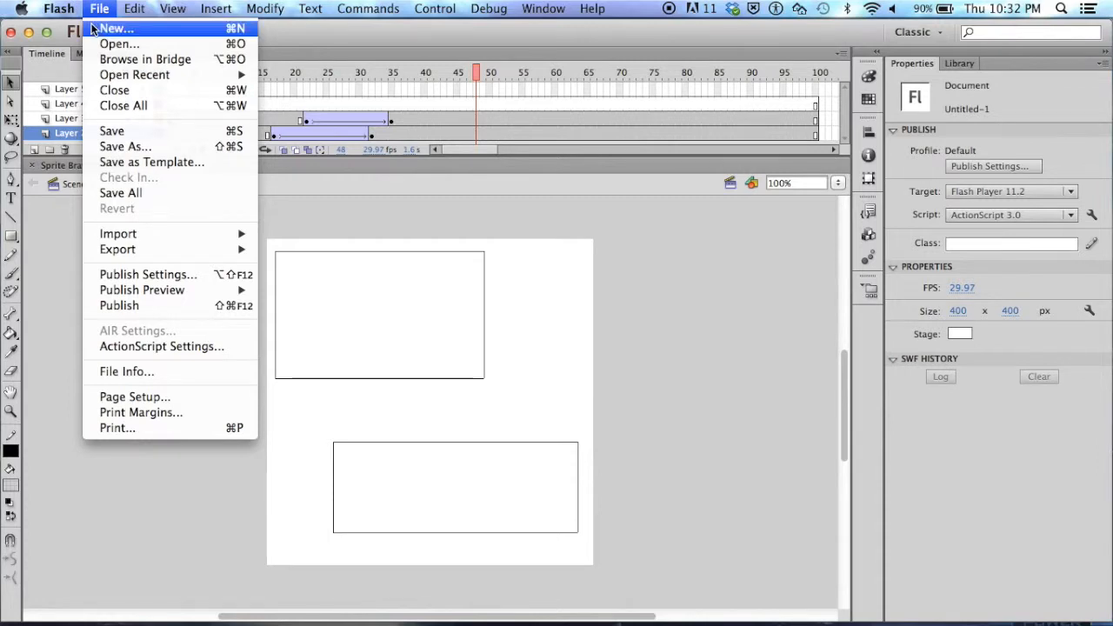
left_click(94, 29)
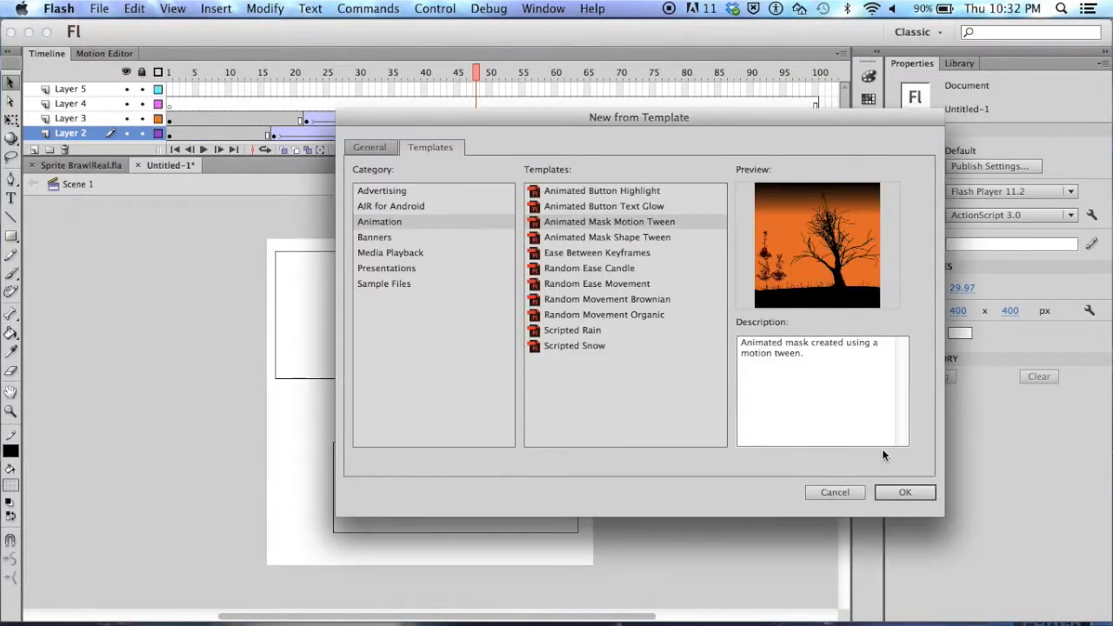
left_click(904, 492)
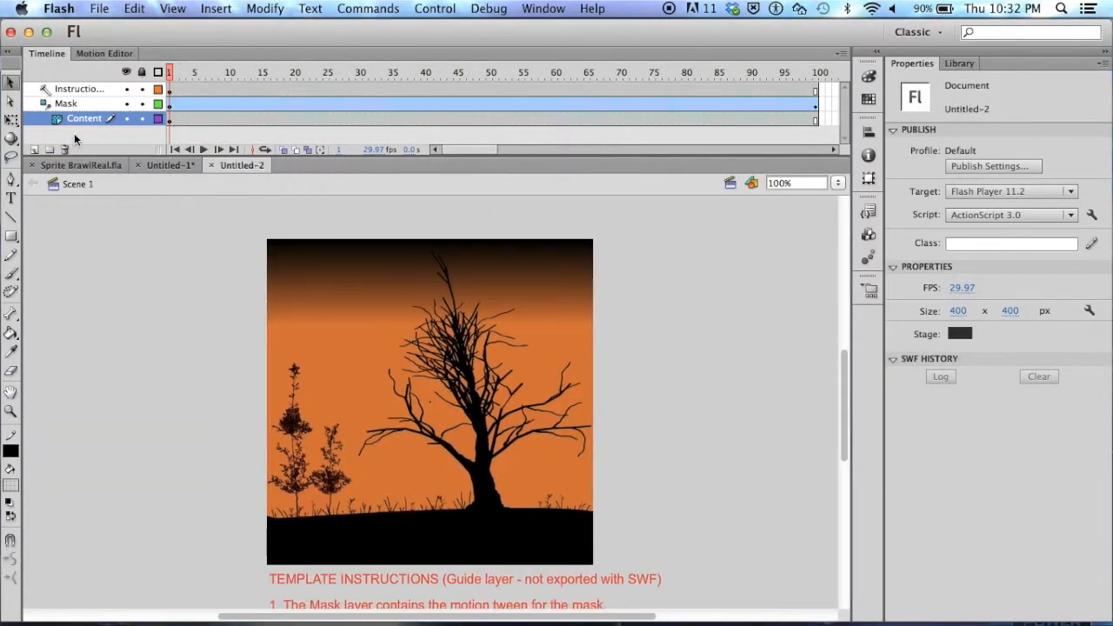
Remove the template's Content, Mask and Instructions layers, keeping only an empty Layer 1.
left_click(63, 149)
left_click(63, 149)
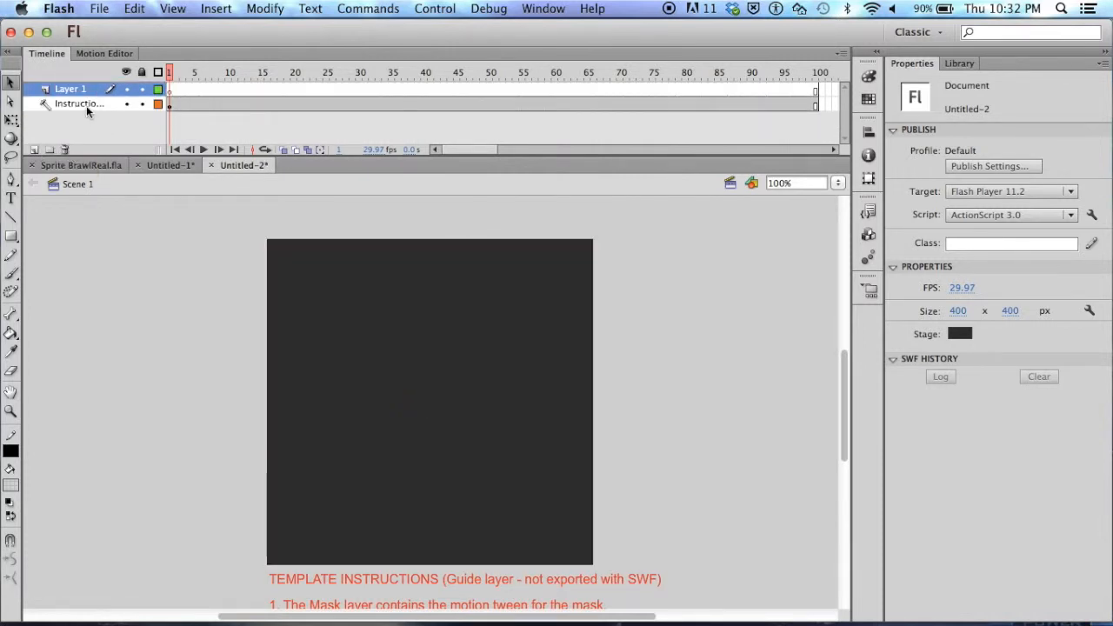
left_click(87, 105)
left_click(64, 148)
Close the Untitled-1 document without saving and set the stage colour of Untitled-2 to white.
left_click(164, 164)
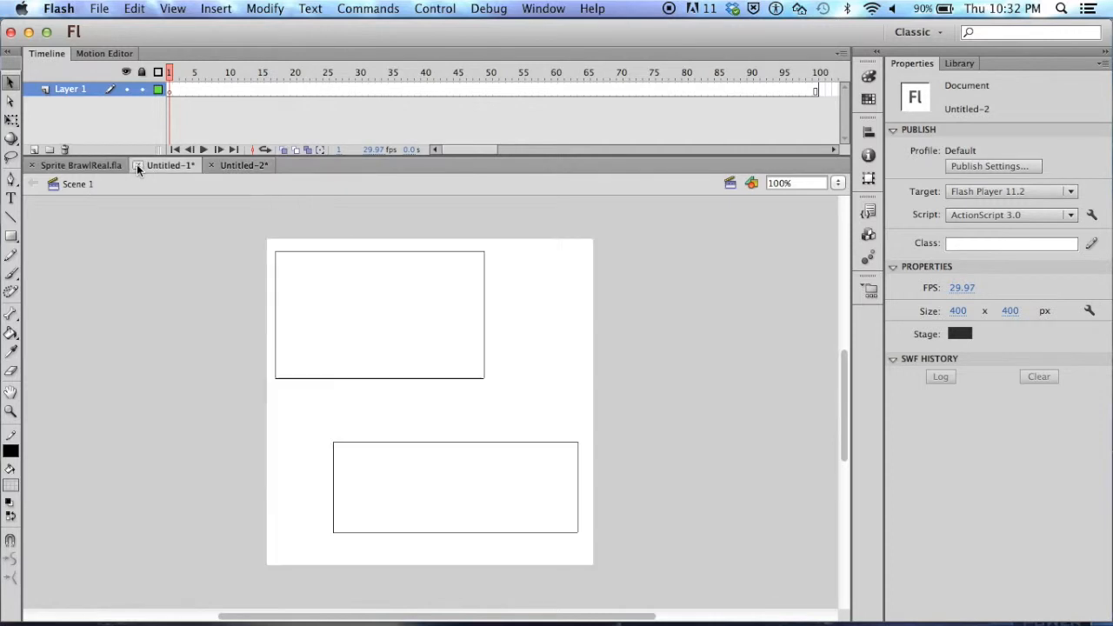
left_click(136, 165)
left_click(401, 255)
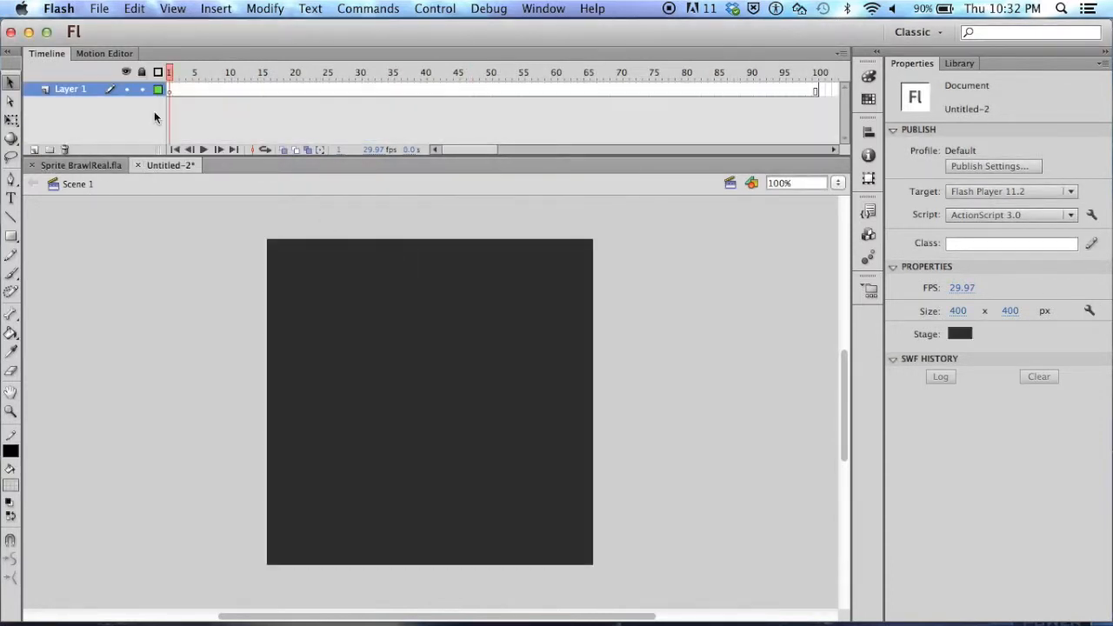
left_click(953, 334)
left_click(867, 435)
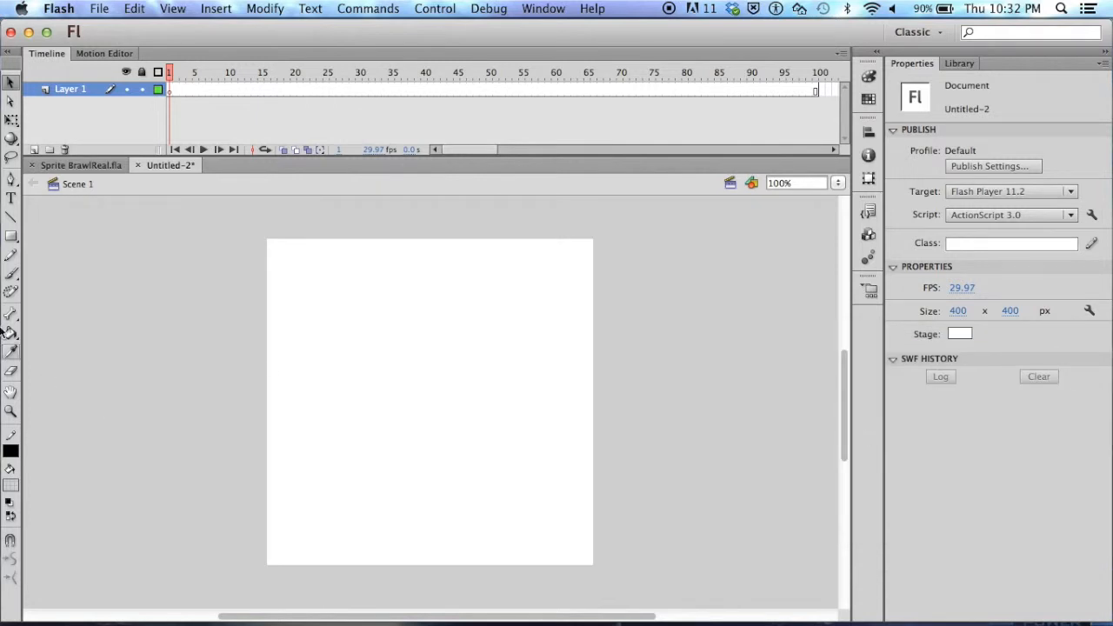
left_click(919, 33)
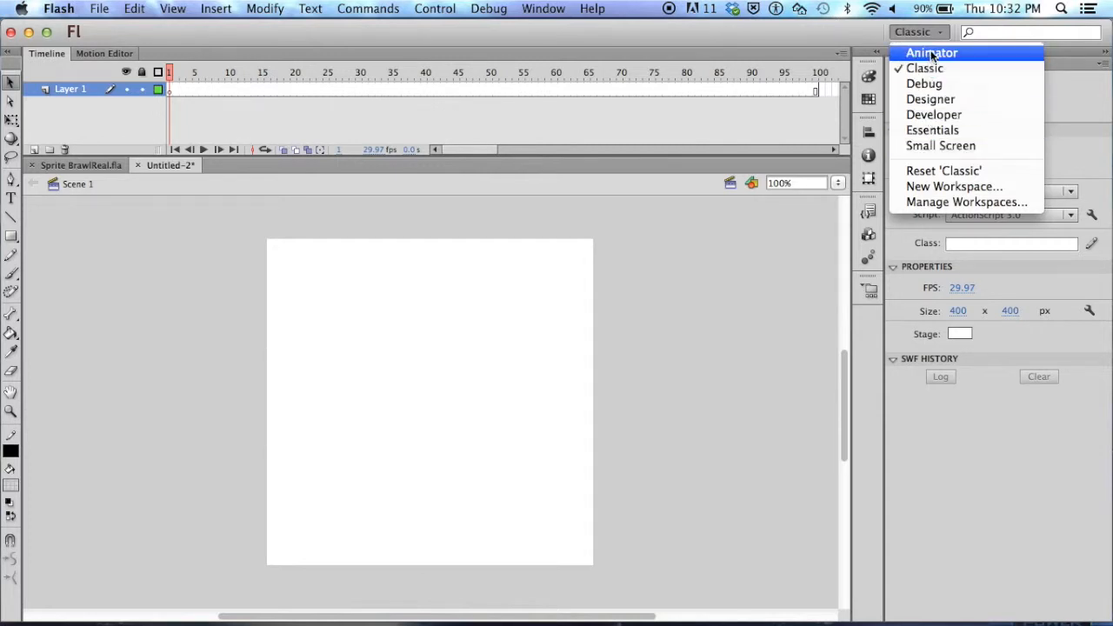
left_click(928, 37)
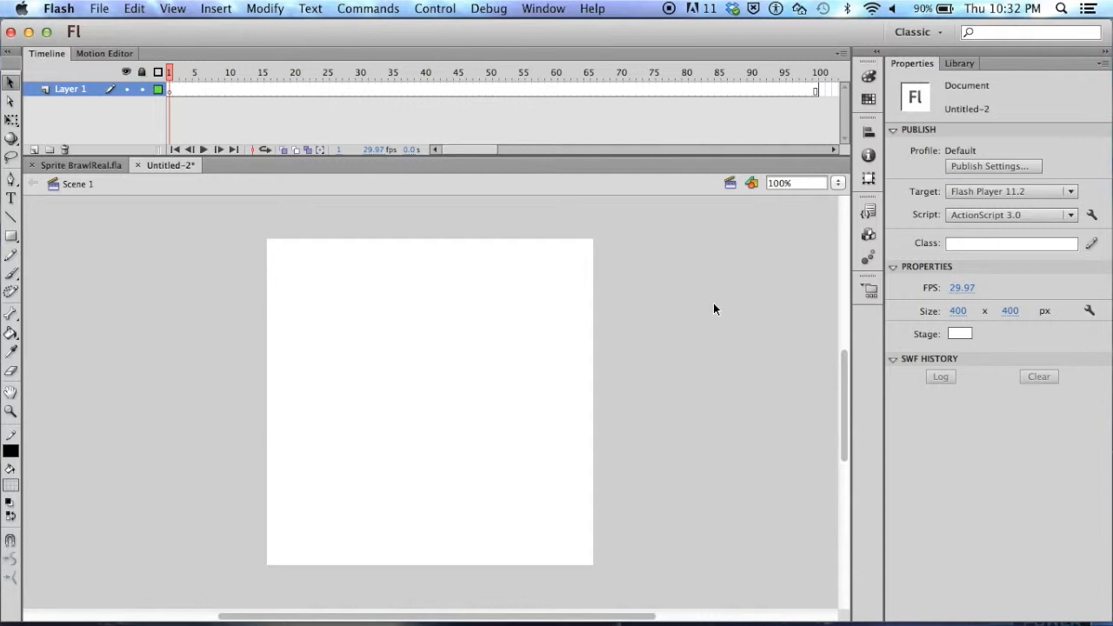
Set the document's stage size to 425 by 422 px.
left_click(954, 313)
left_click_drag(936, 311, 935, 311)
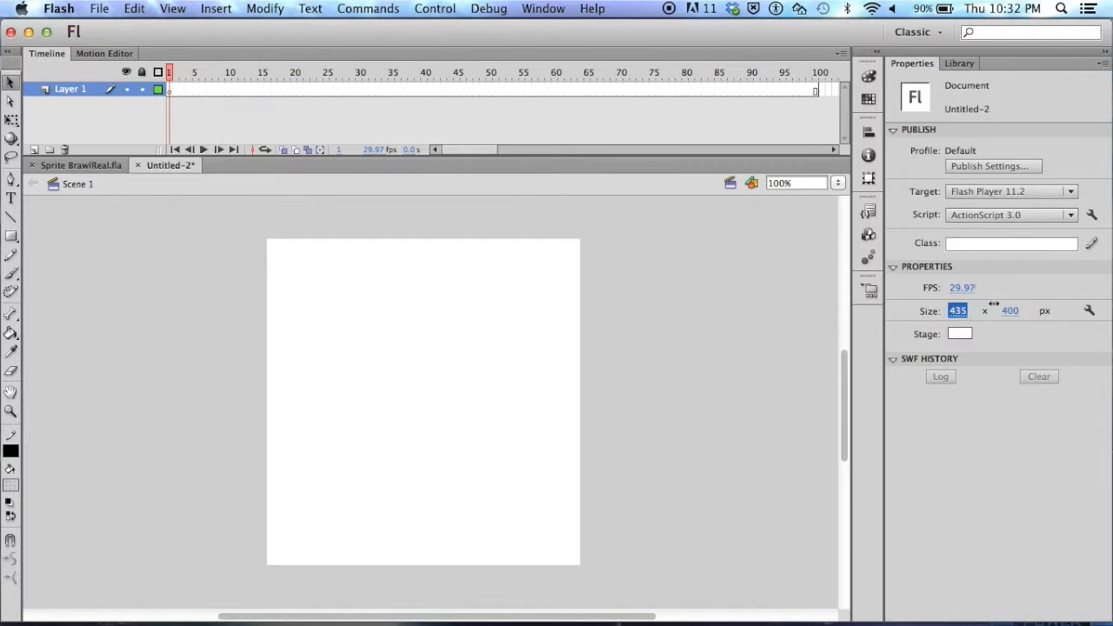
left_click_drag(1027, 303, 1043, 303)
left_click_drag(959, 322, 931, 315)
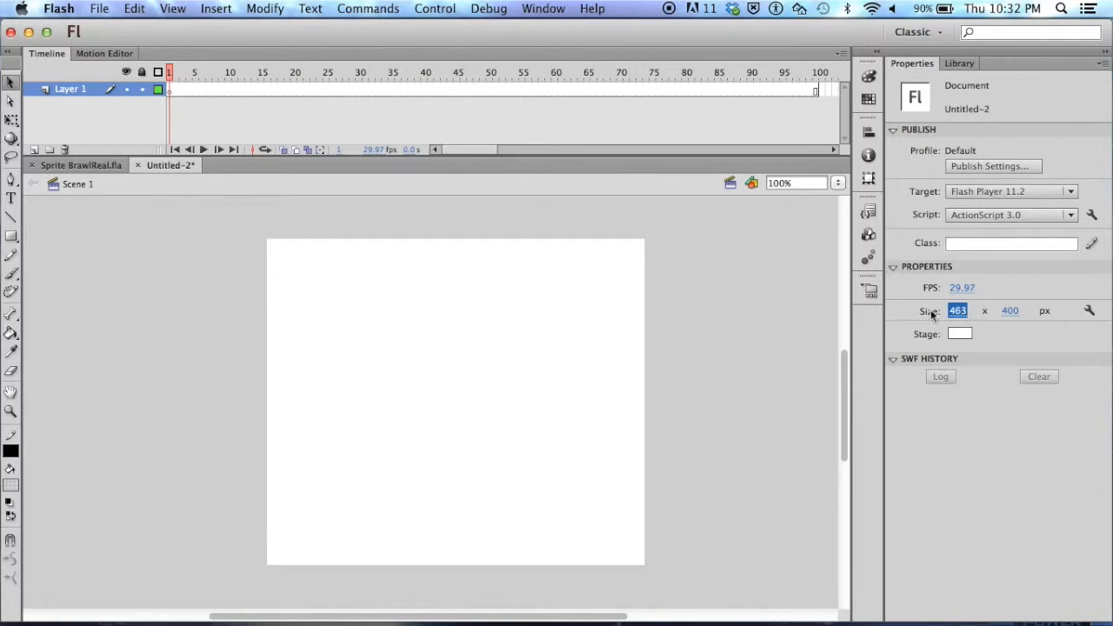
left_click(1011, 315)
type("462")
key("Return")
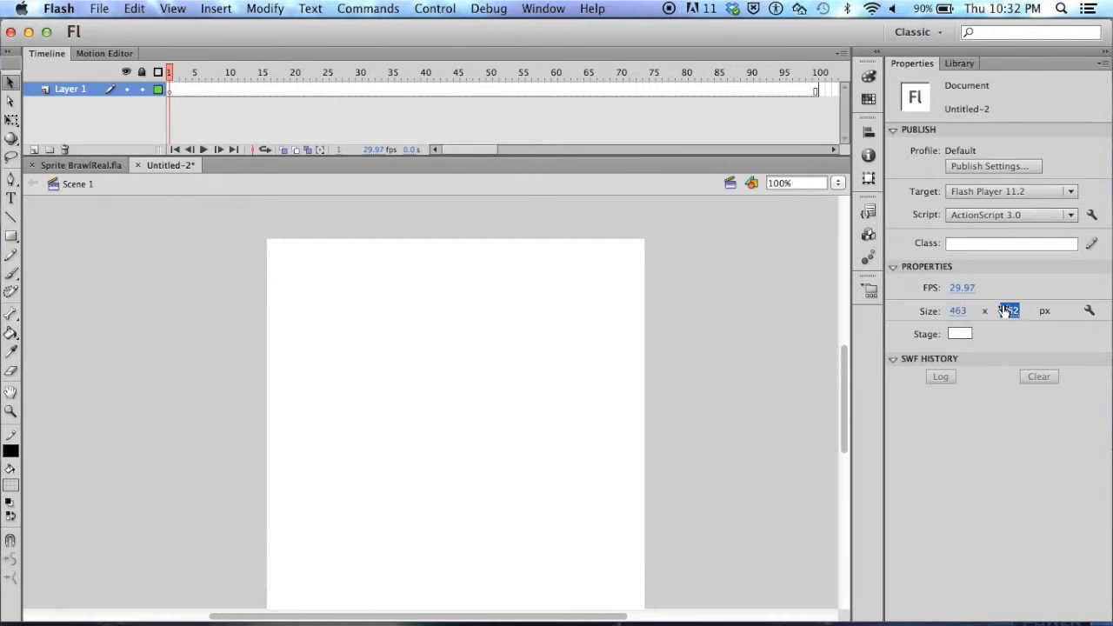
left_click_drag(989, 313, 988, 315)
left_click(956, 313)
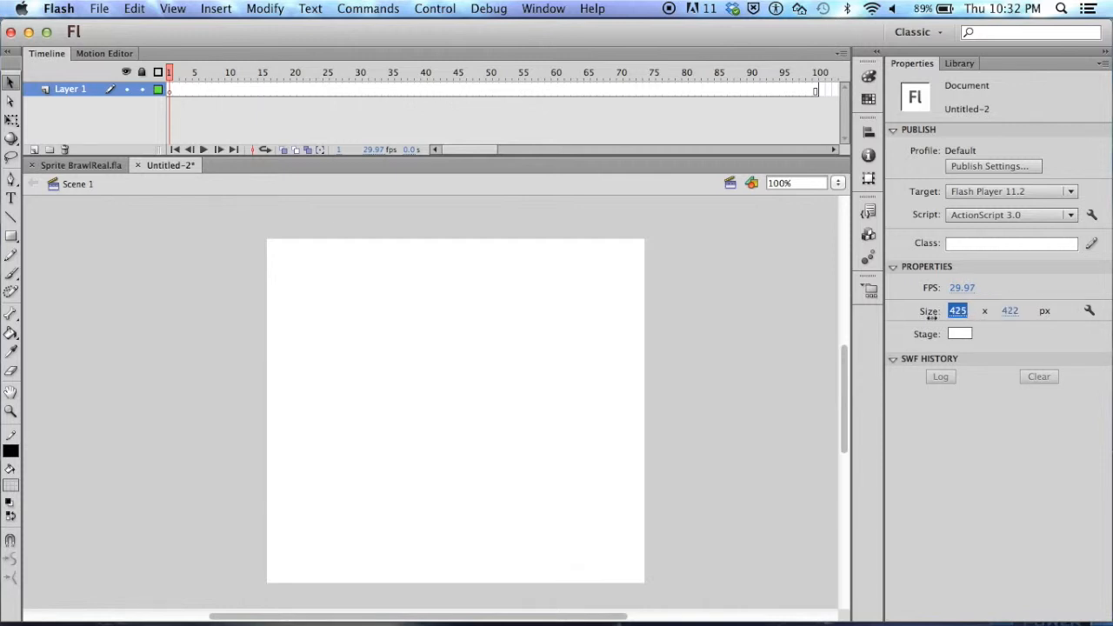
scroll(776, 361, "down", 2)
scroll(776, 362, "up", 1)
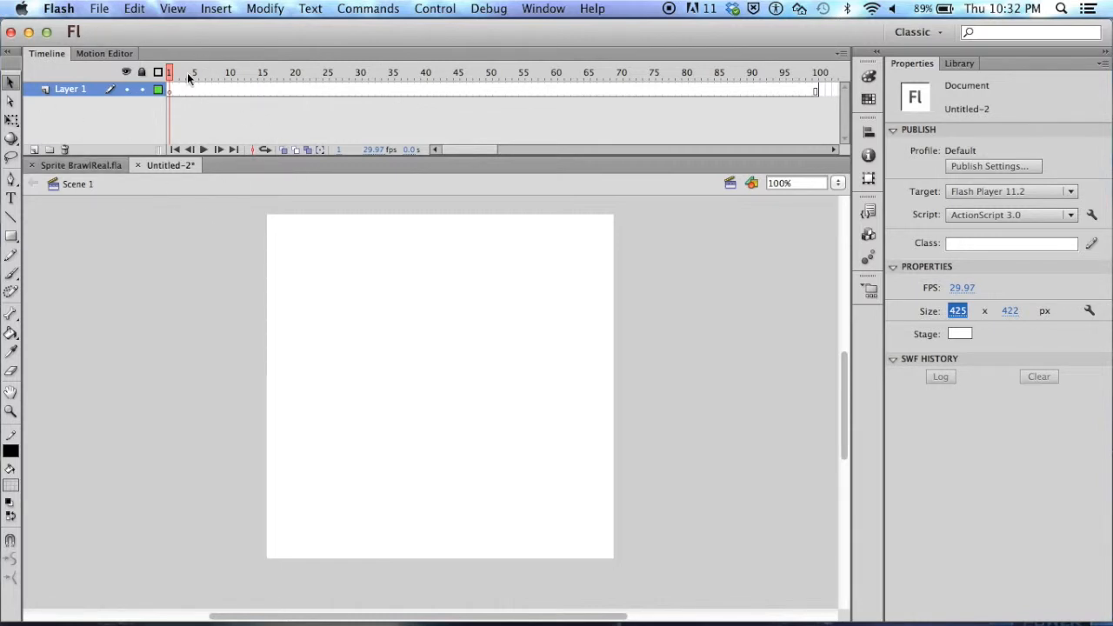
Add three new layers, Layer 2 to Layer 4, above Layer 1.
left_click(34, 150)
left_click(34, 150)
left_click(33, 150)
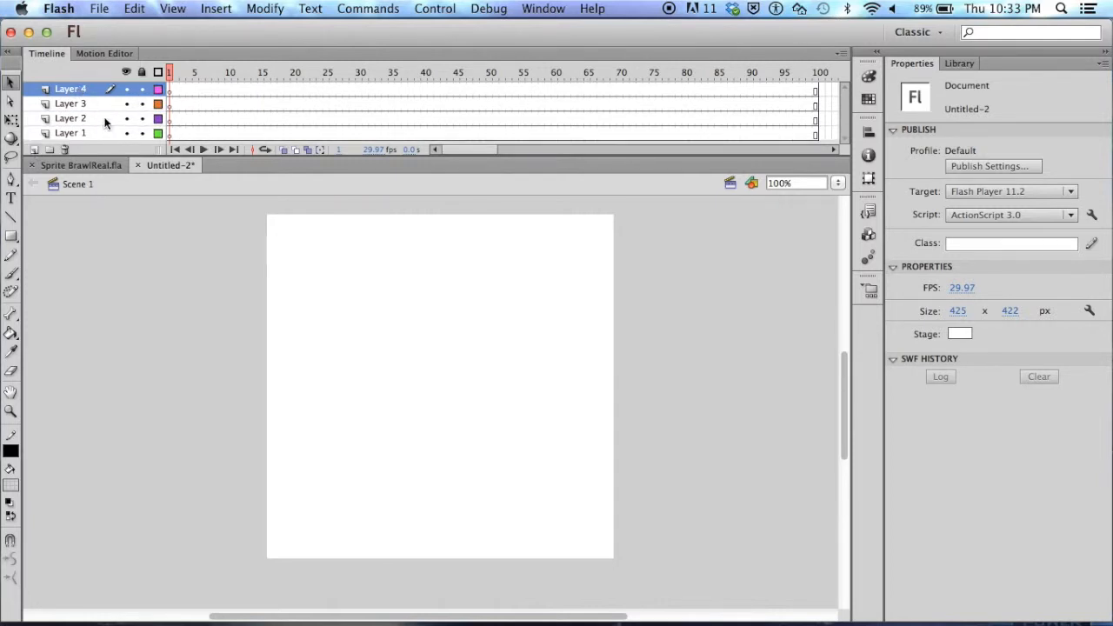
Examine the timeline frames of Layers 1 and 2, from frame 1 to beyond frame 100.
left_click(168, 133)
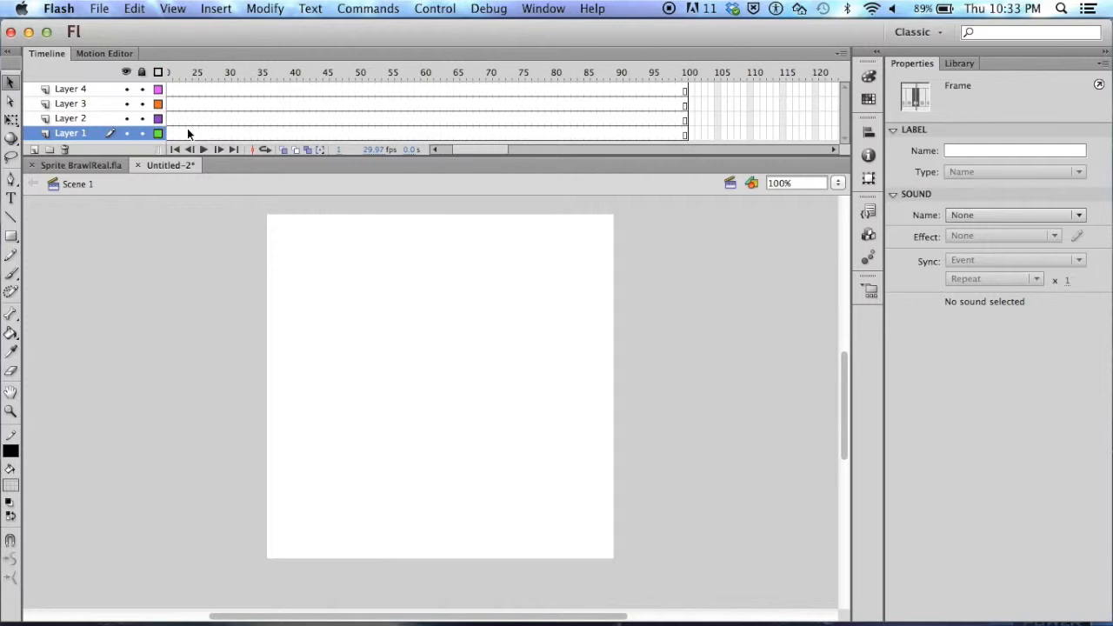
left_click_drag(177, 132, 375, 134)
left_click(170, 133)
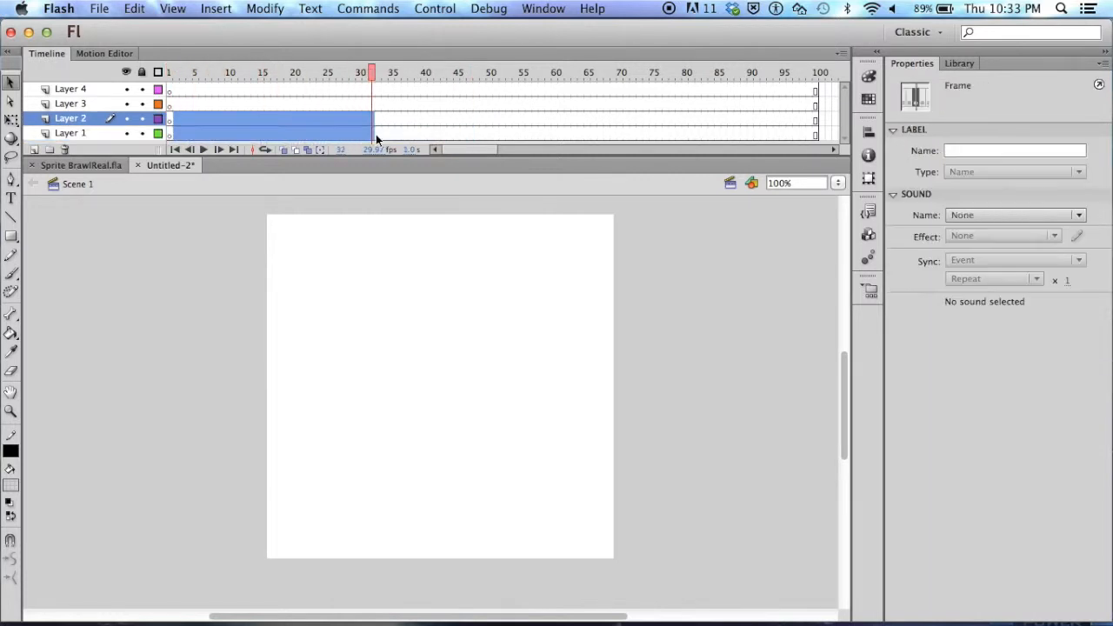
left_click(386, 135)
scroll(388, 139, "right", 4)
scroll(388, 140, "left", 4)
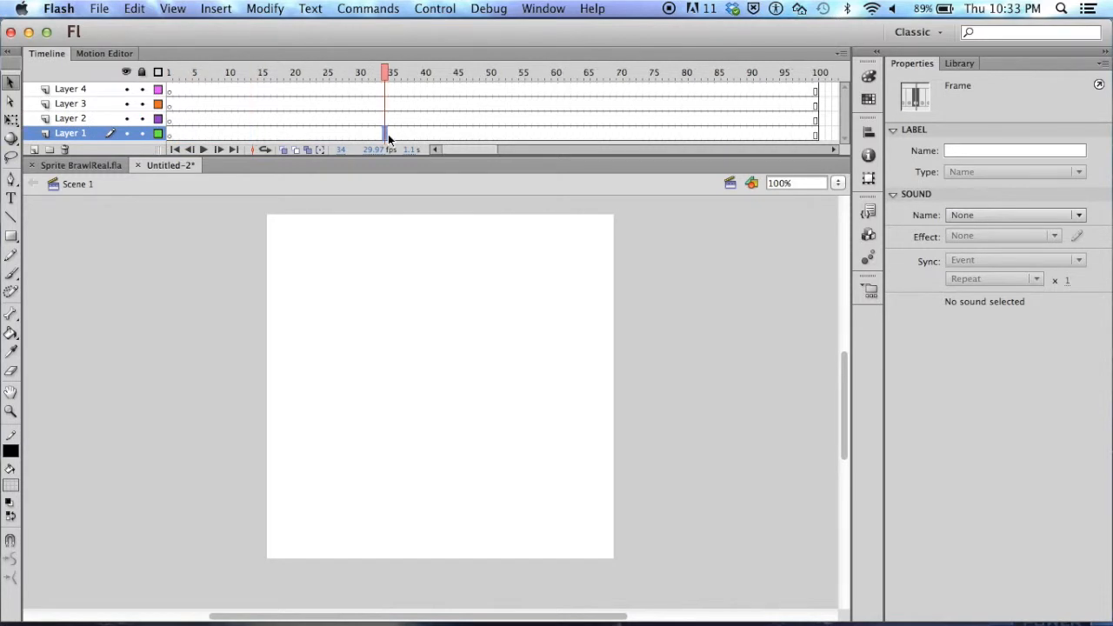
scroll(698, 124, "right", 4)
scroll(698, 124, "left", 4)
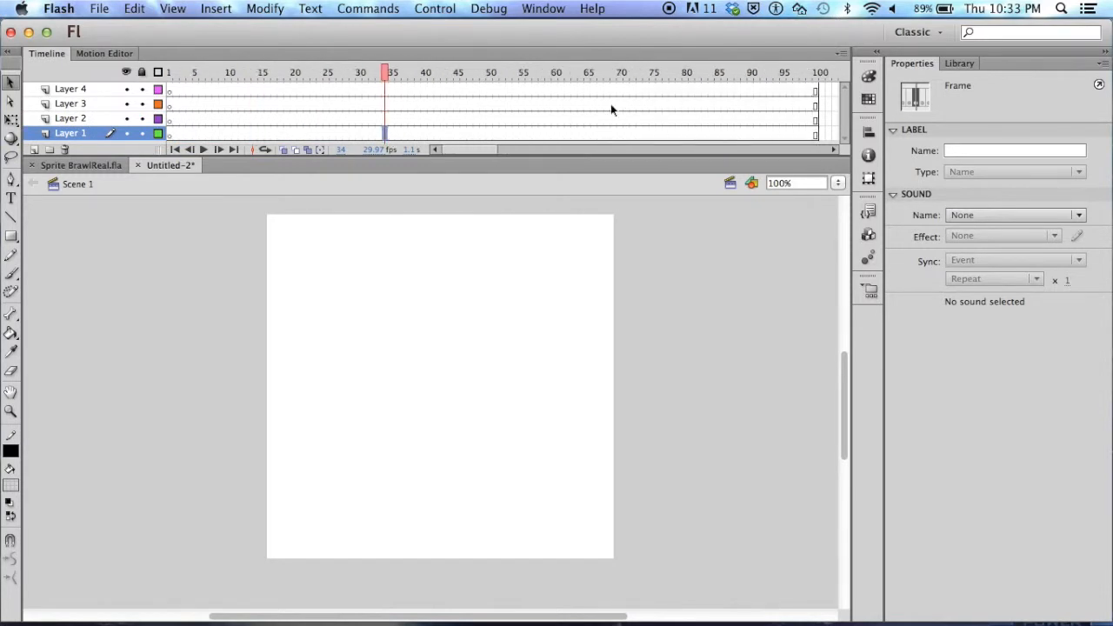
Remove all the frames from Layer 4.
left_click(504, 90)
right_click(344, 91)
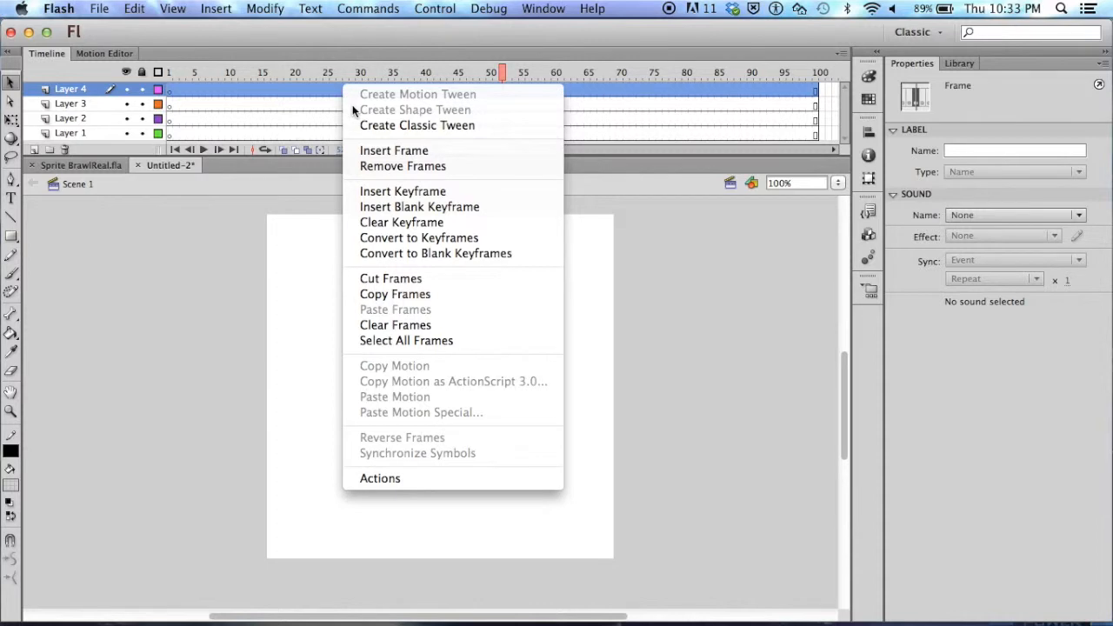
left_click(376, 167)
left_click(172, 90)
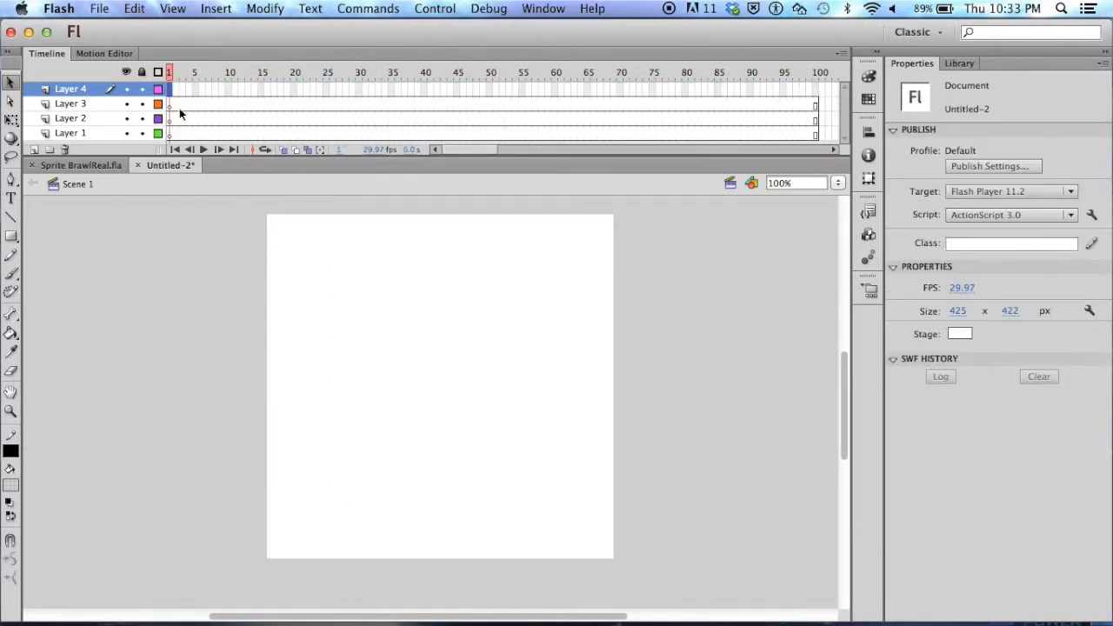
Set the frame rate to 30 fps, and scrub and play the timeline to preview it.
left_click_drag(227, 89, 372, 74)
left_click(203, 150)
left_click_drag(371, 72, 85, 70)
left_click(169, 135)
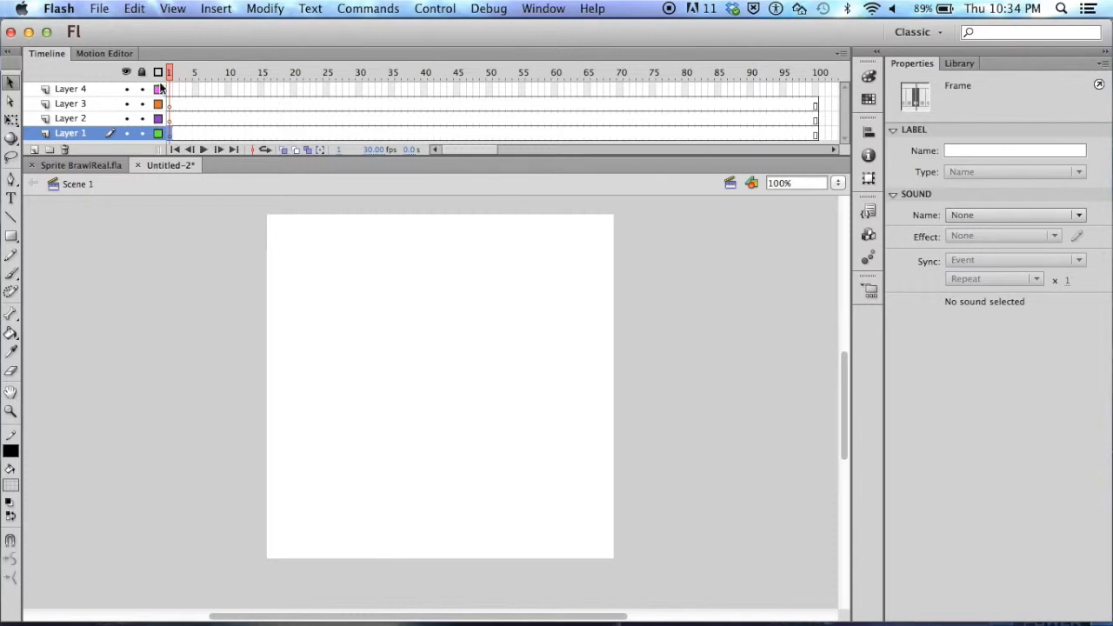
mouse_move(171, 75)
left_mouse_down()
mouse_move(193, 74)
mouse_move(165, 78)
left_mouse_up()
left_click(169, 122)
left_click(174, 134)
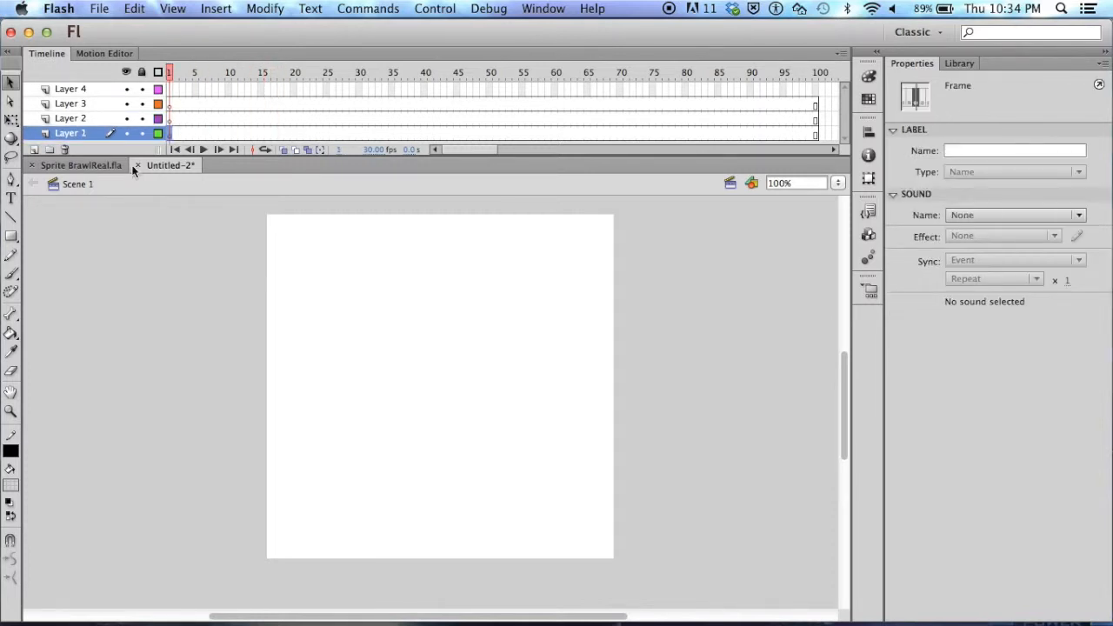
Insert a keyframe at frame 24 of Layer 1 and scrub through the frames before it.
left_click(190, 133)
right_click(320, 133)
left_click(356, 237)
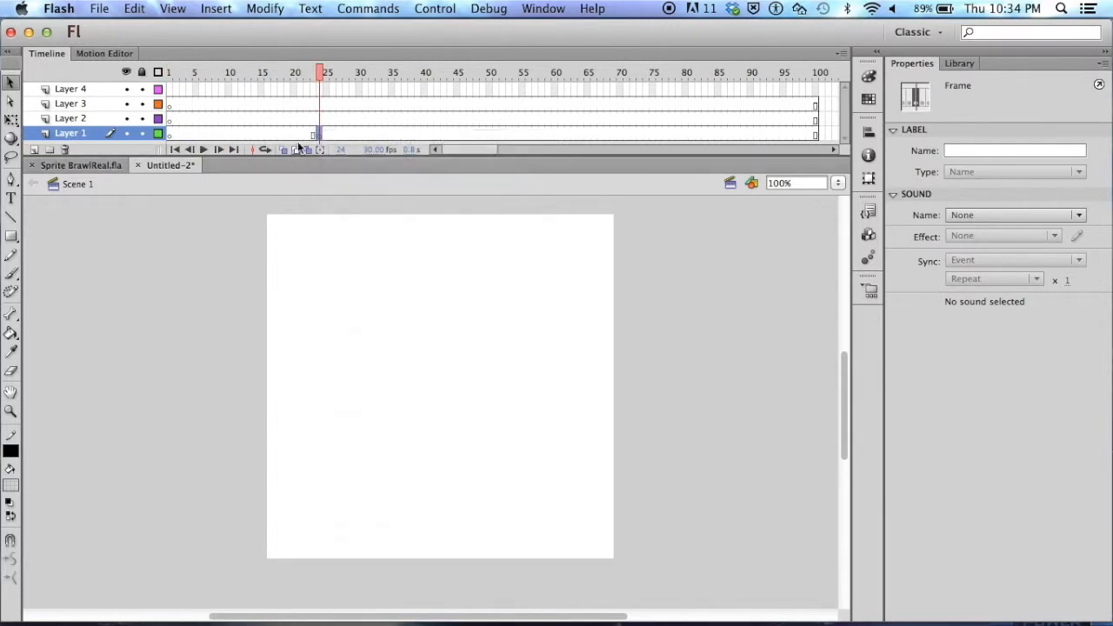
left_click_drag(318, 73, 203, 80)
left_click_drag(285, 110, 208, 130)
left_click(317, 135)
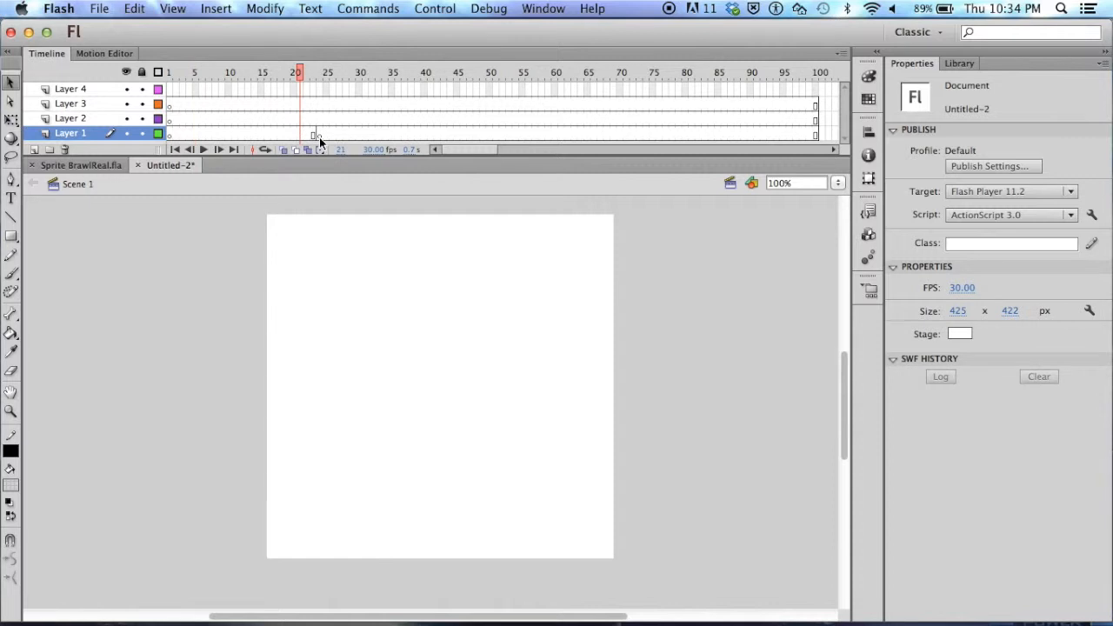
Draw a rectangle about 368 by 122 px near the top of the stage on frame 1 of Layer 1.
left_click(172, 137)
left_click(10, 235)
left_click_drag(294, 245, 594, 344)
left_click(181, 136)
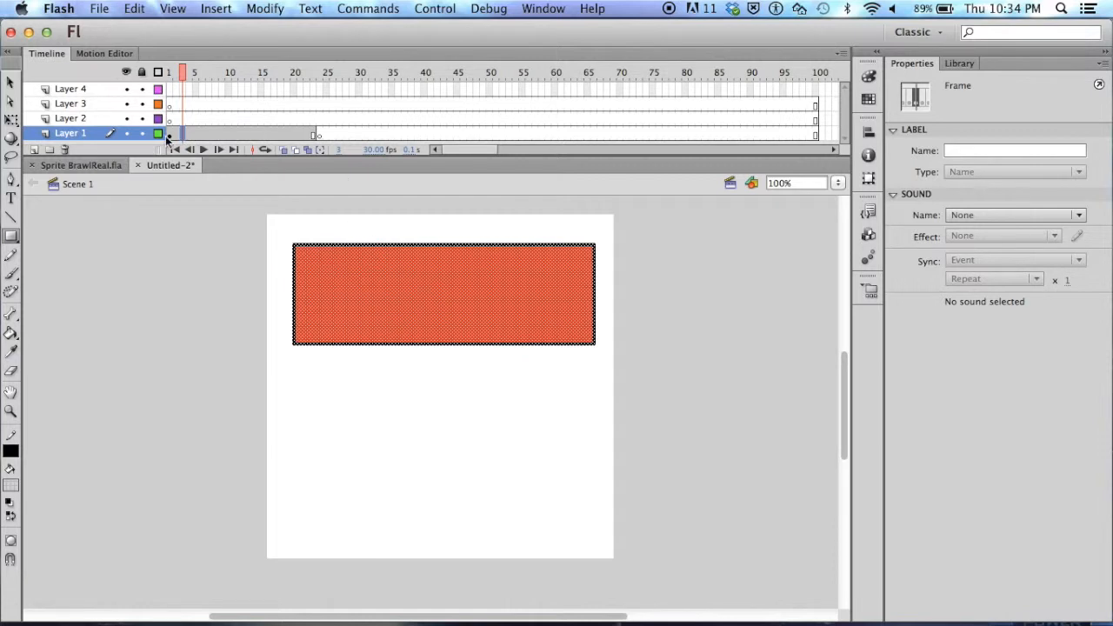
left_click(171, 135)
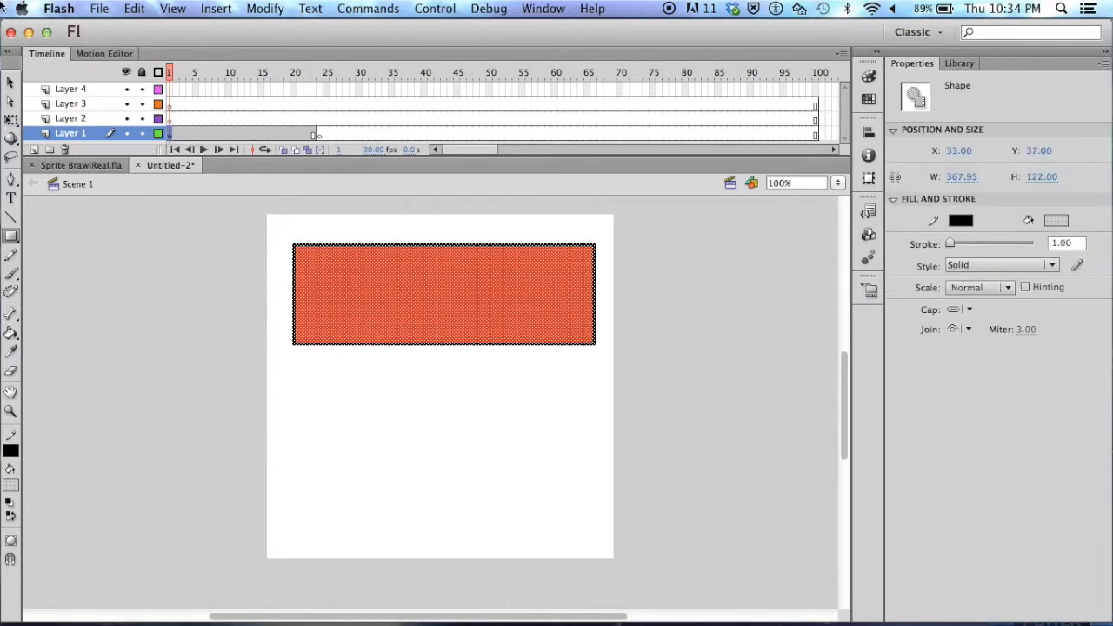
left_click(10, 82)
key("Delete")
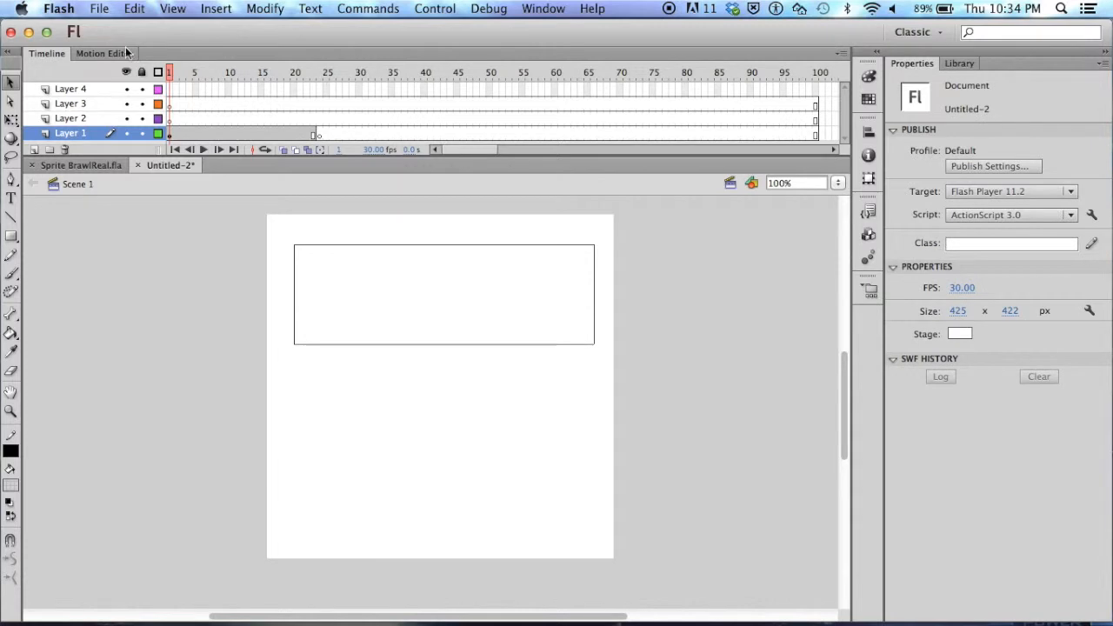
left_click_drag(170, 77, 248, 71)
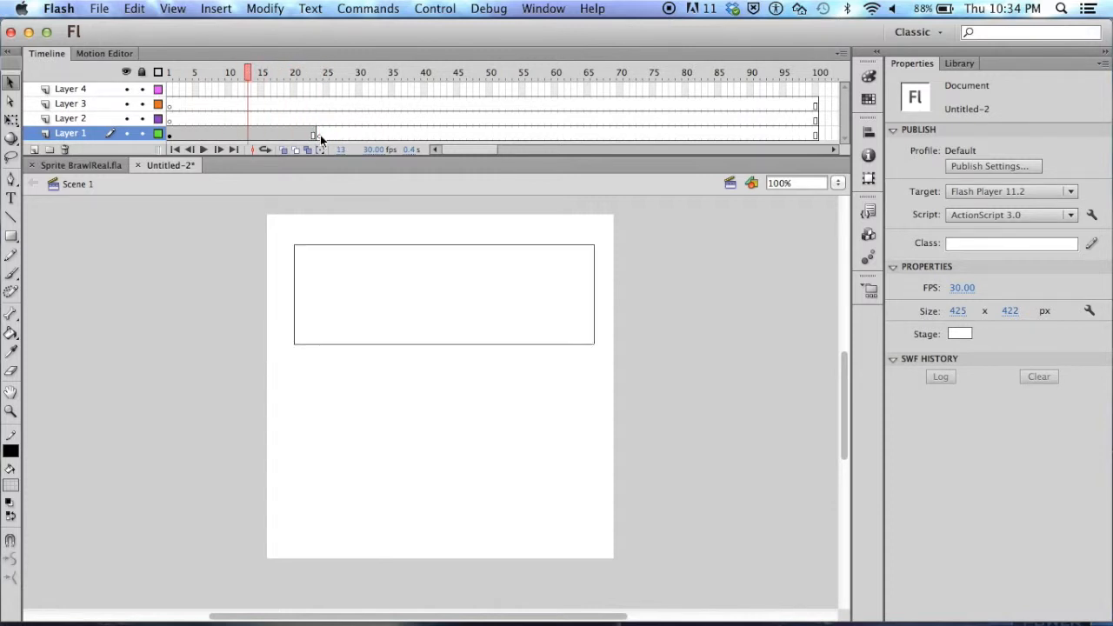
Draw a second rectangle in the lower part of the stage, slightly past its right edge, on Layer 1's frame 24 keyframe.
left_click(320, 135)
left_click(10, 235)
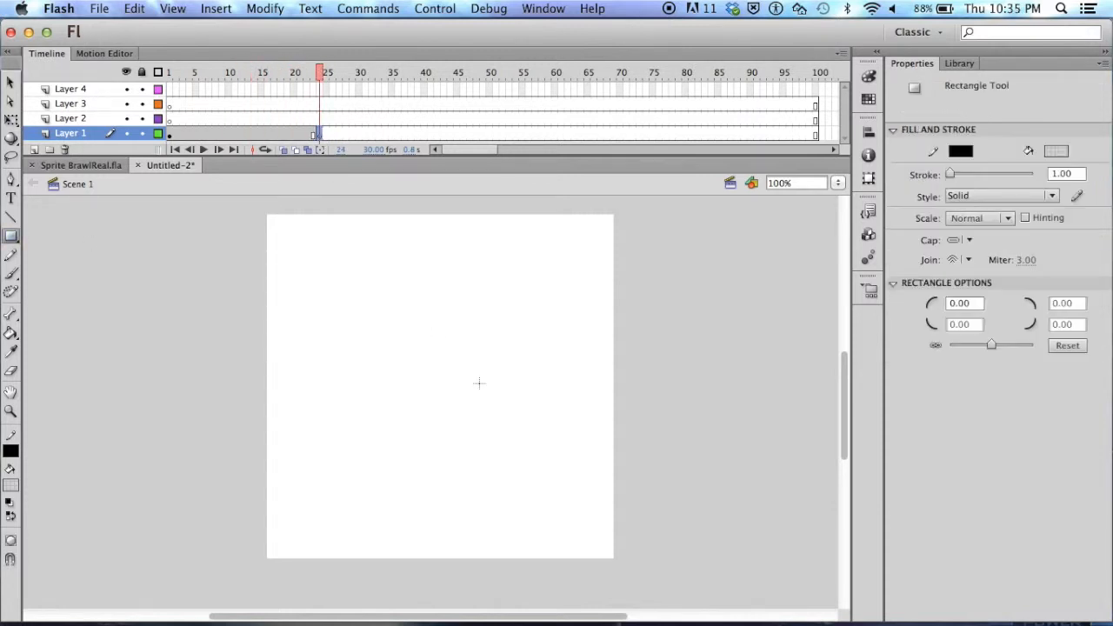
left_click_drag(331, 413, 619, 516)
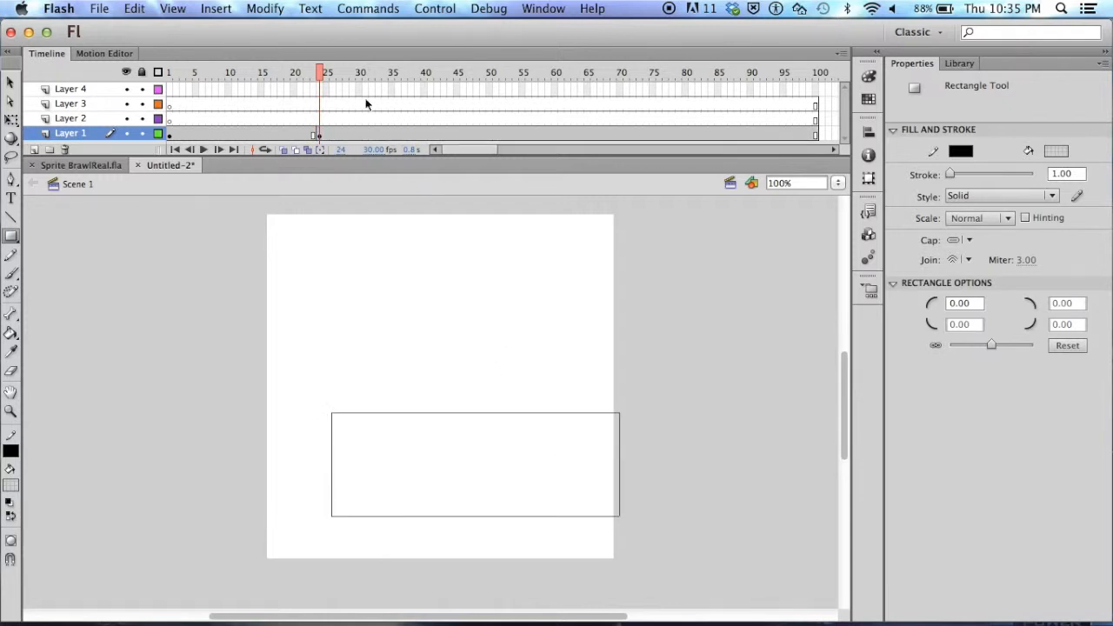
left_click_drag(319, 74, 320, 131)
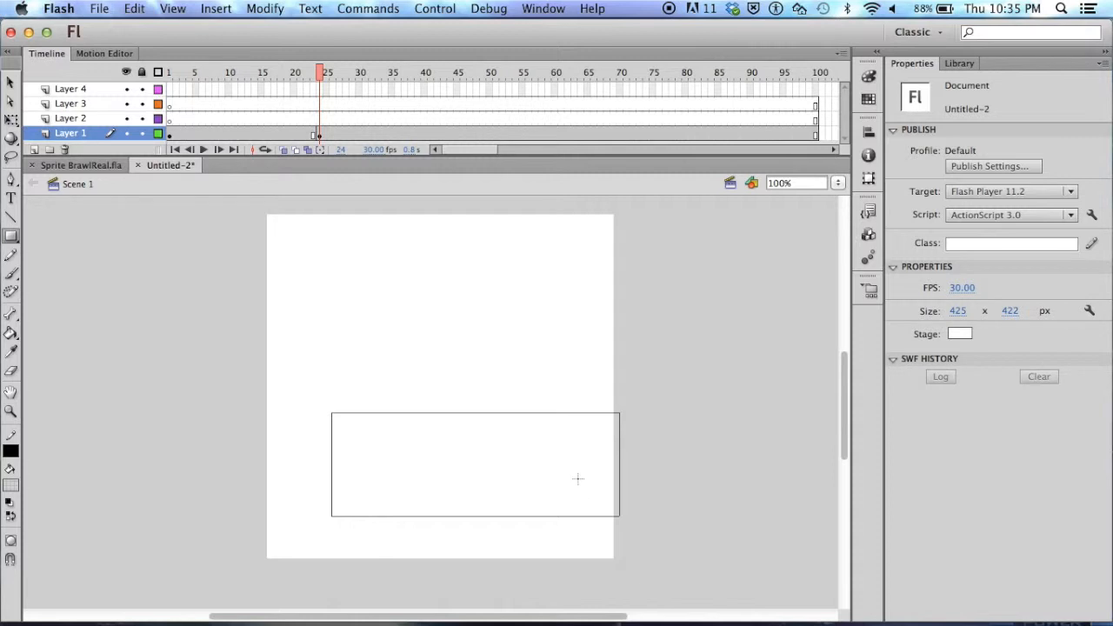
mouse_move(308, 86)
left_mouse_down()
mouse_move(299, 85)
mouse_move(320, 89)
left_mouse_up()
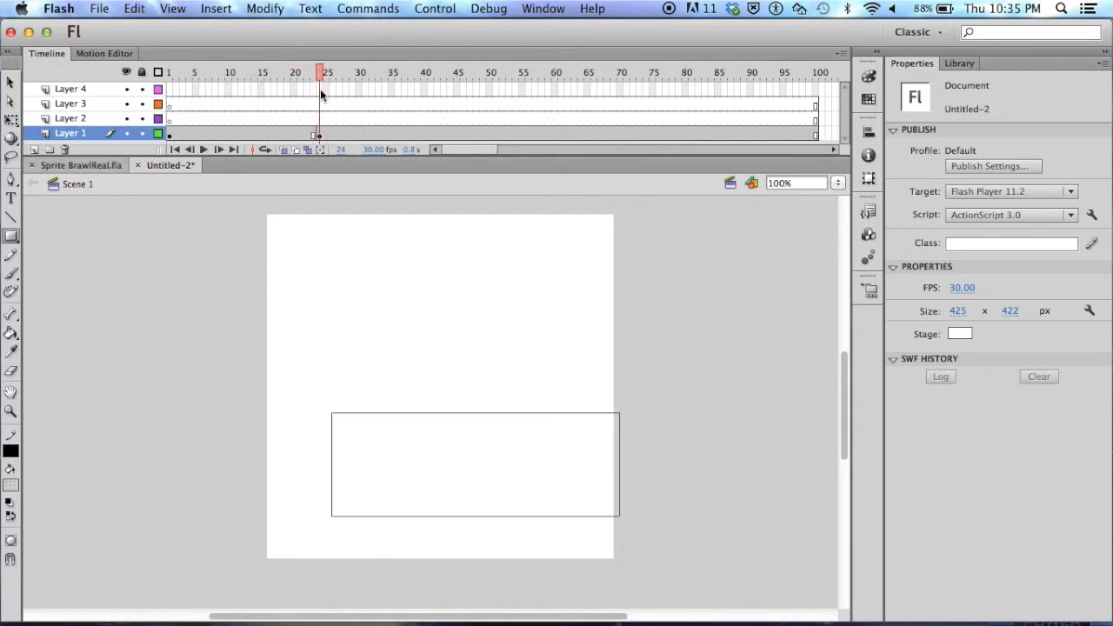
Create a classic tween between Layer 1's keyframes at frames 1 and 24, and play it back.
right_click(277, 133)
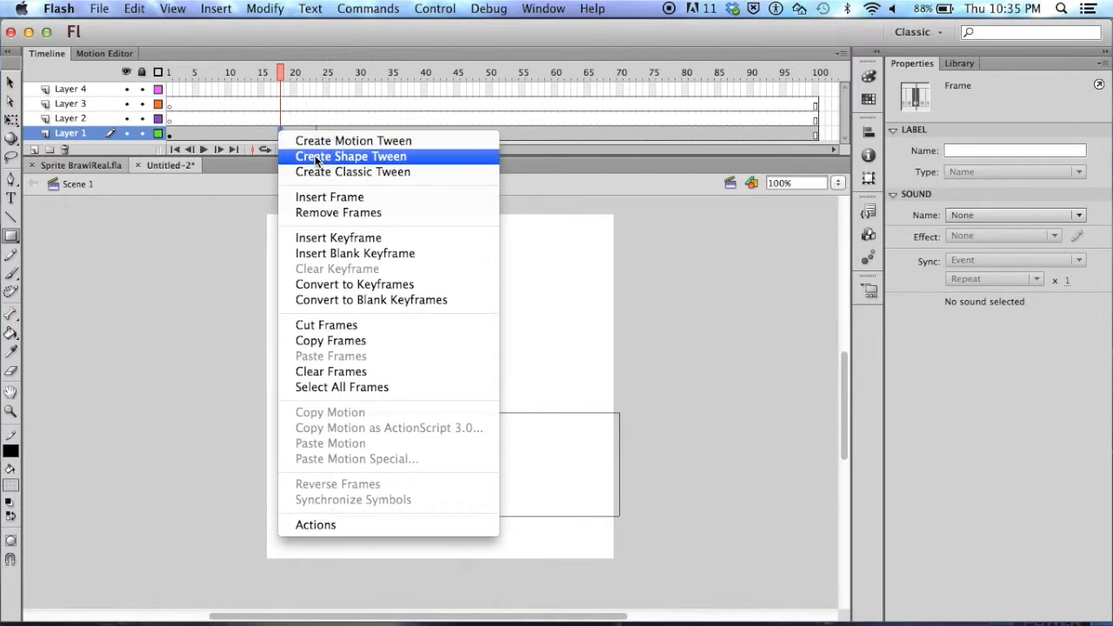
left_click(316, 172)
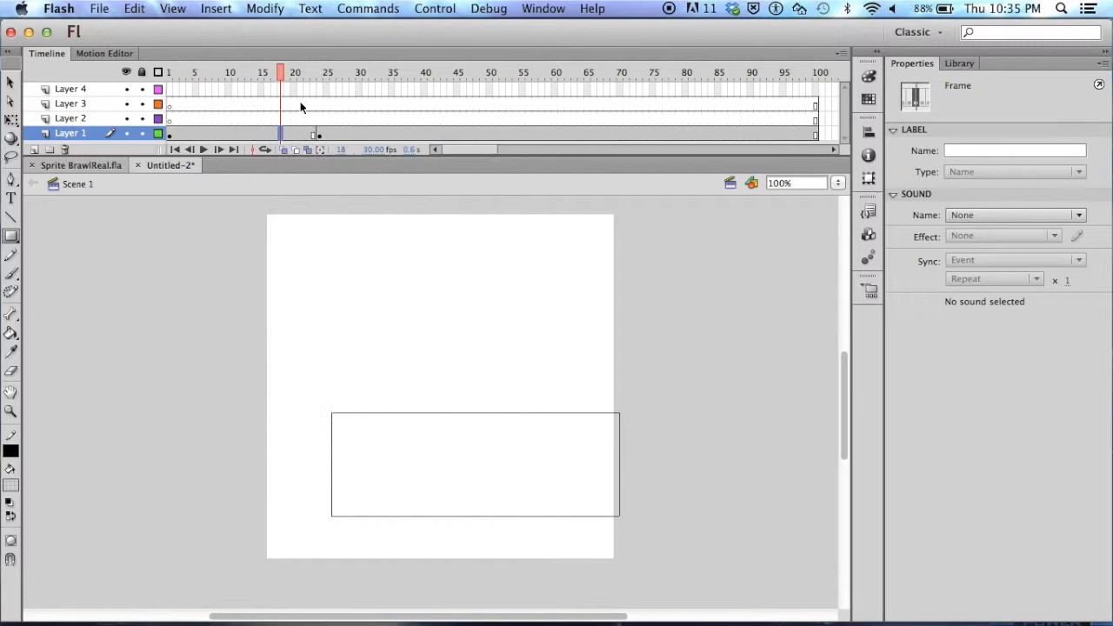
left_click_drag(284, 73, 166, 105)
left_click(171, 135)
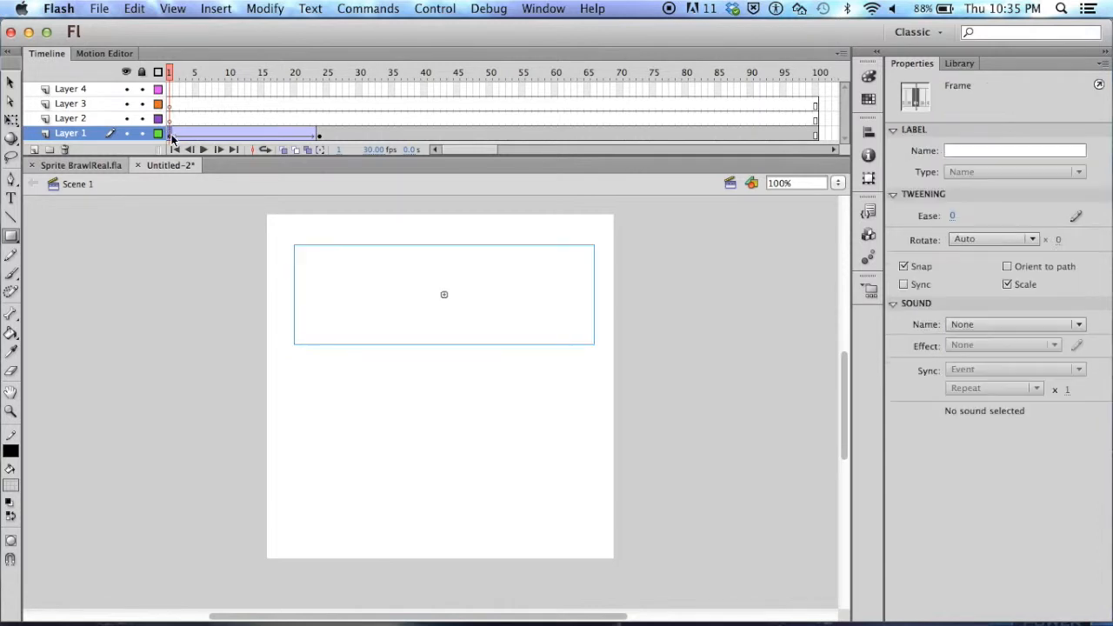
left_click(321, 134)
left_click_drag(325, 81, 107, 57)
left_click(202, 150)
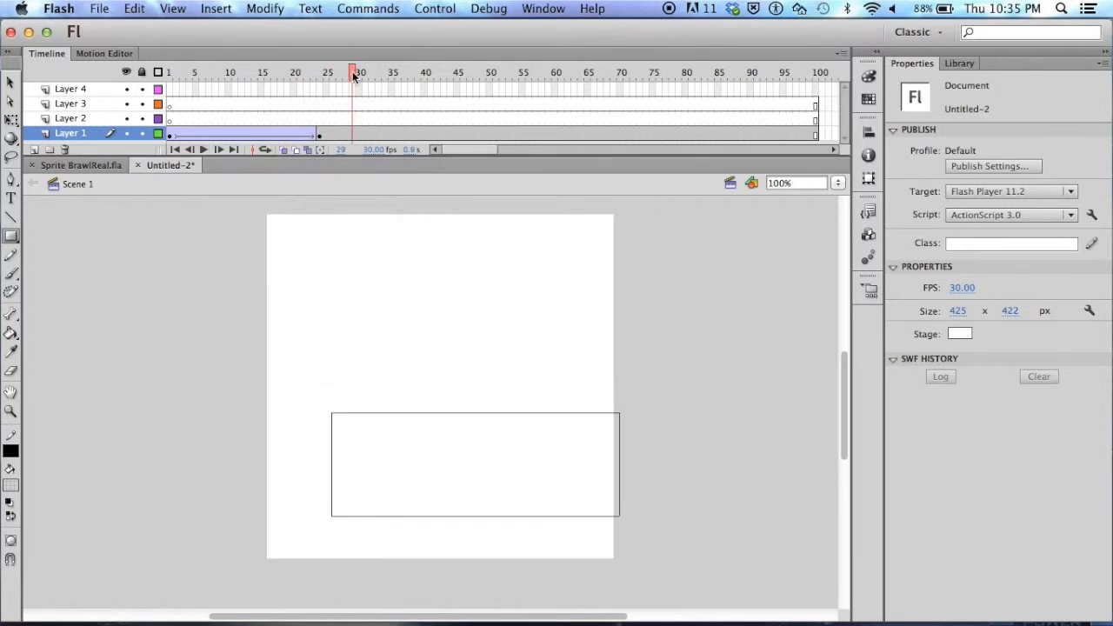
Insert a keyframe at frame 40 of Layer 1.
right_click(425, 135)
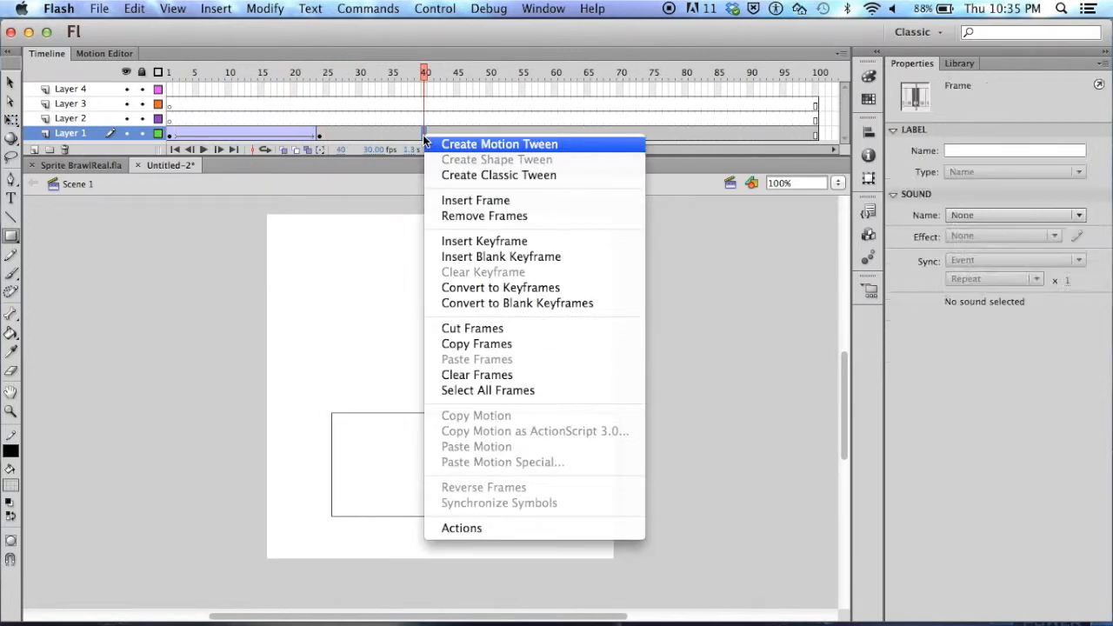
left_click(444, 240)
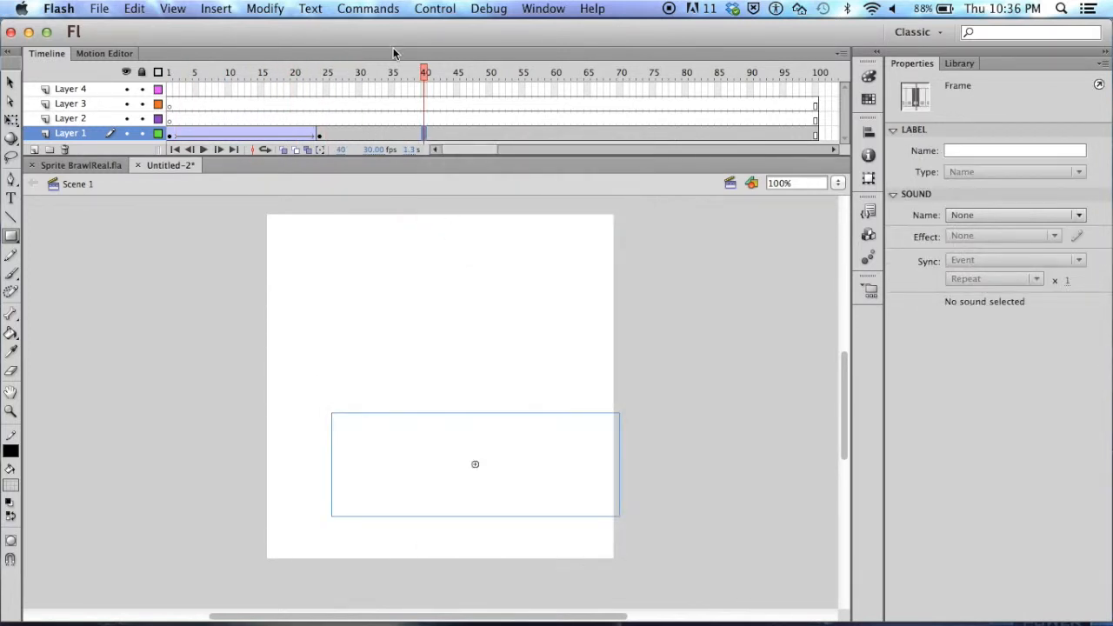
Add a keyframe at frame 40 of Layer 1 and move its rectangle up past the stage's right edge, to about X 421, Y 112.
right_click(423, 130)
left_click(444, 239)
left_click(12, 83)
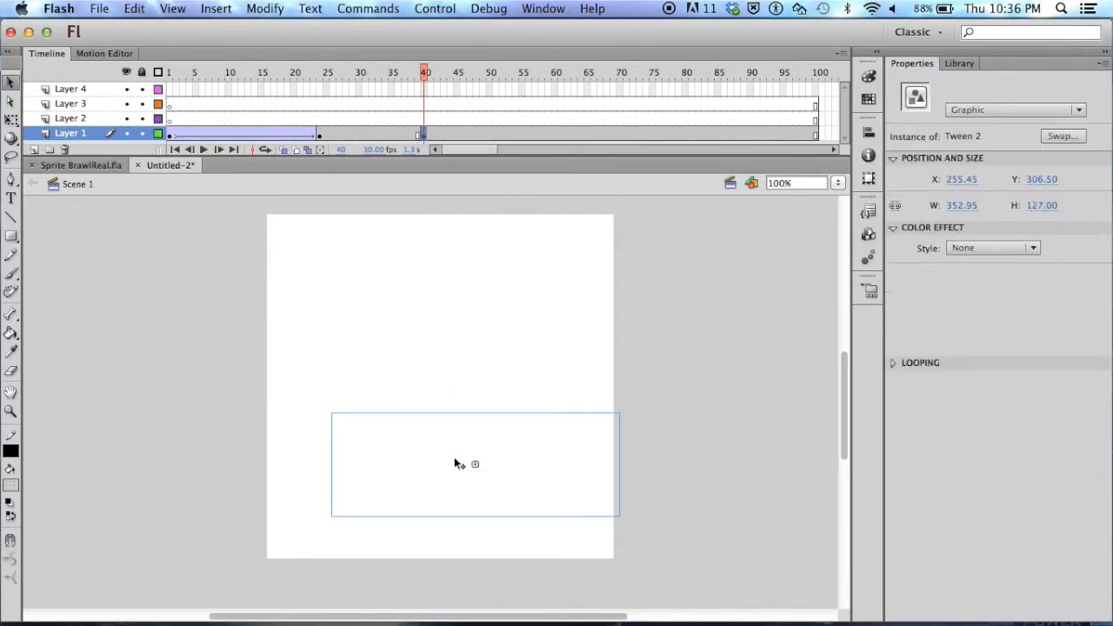
left_click_drag(444, 417, 580, 259)
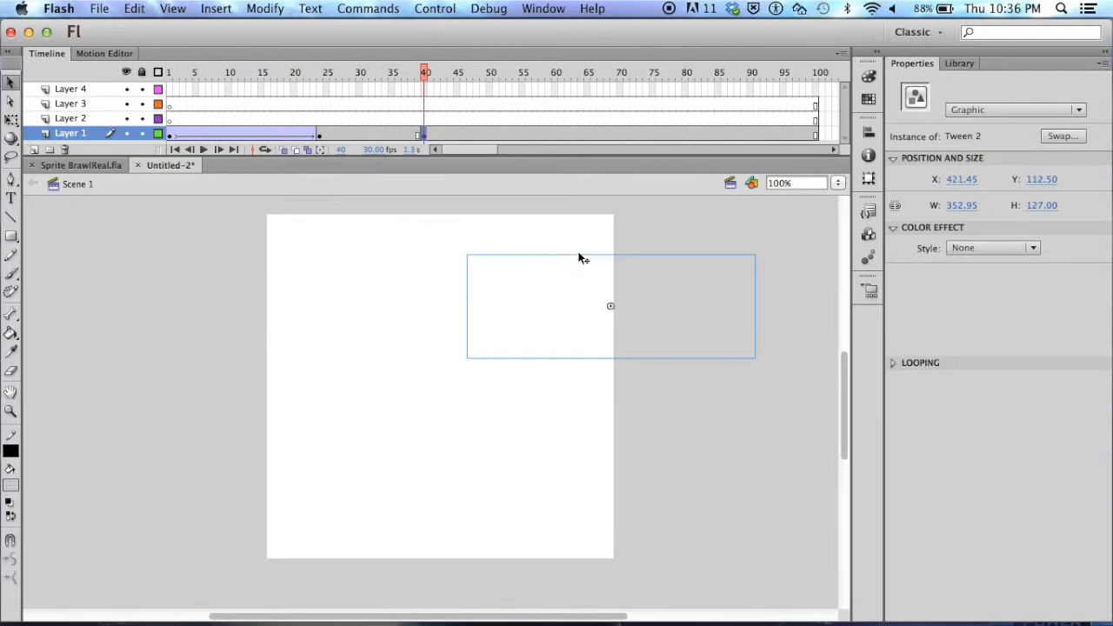
Create a classic tween between Layer 1's keyframes at frames 24 and 40, and preview the whole animation.
right_click(402, 139)
left_click(419, 177)
left_click_drag(412, 78, 114, 35)
left_click(207, 150)
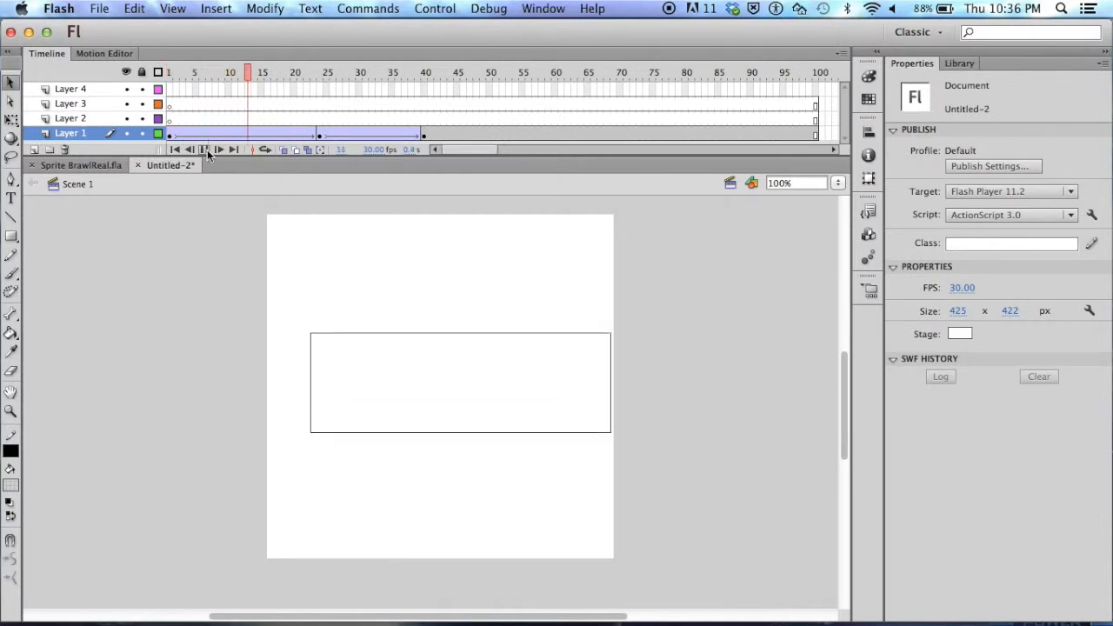
left_click(207, 152)
left_click_drag(454, 78, 342, 146)
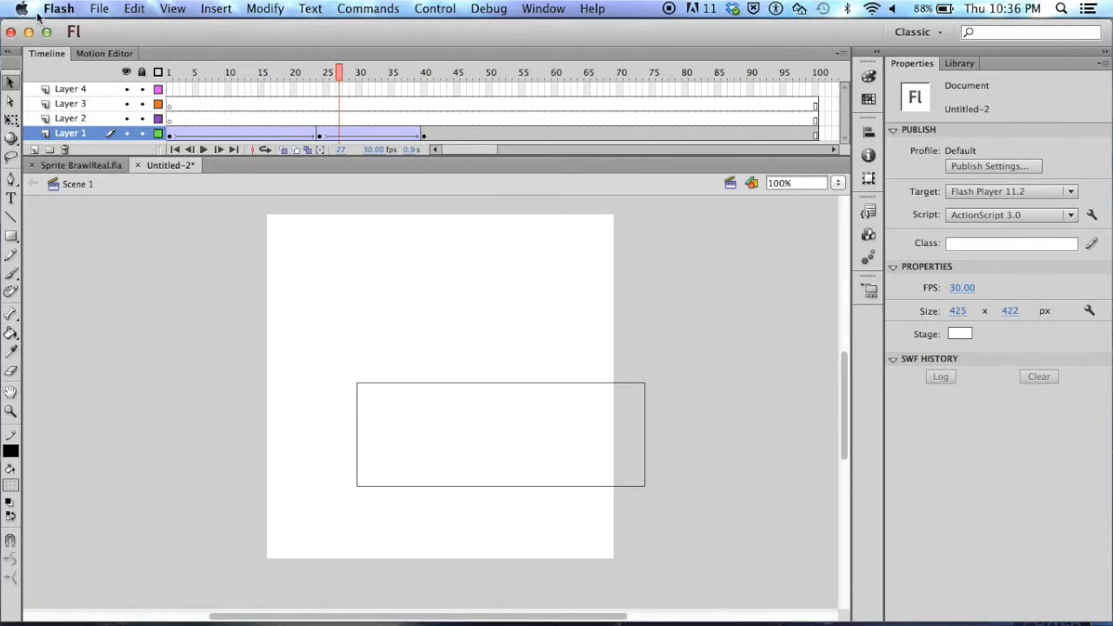
Close the Untitled-2 document without saving its changes.
left_click(81, 165)
left_click(137, 165)
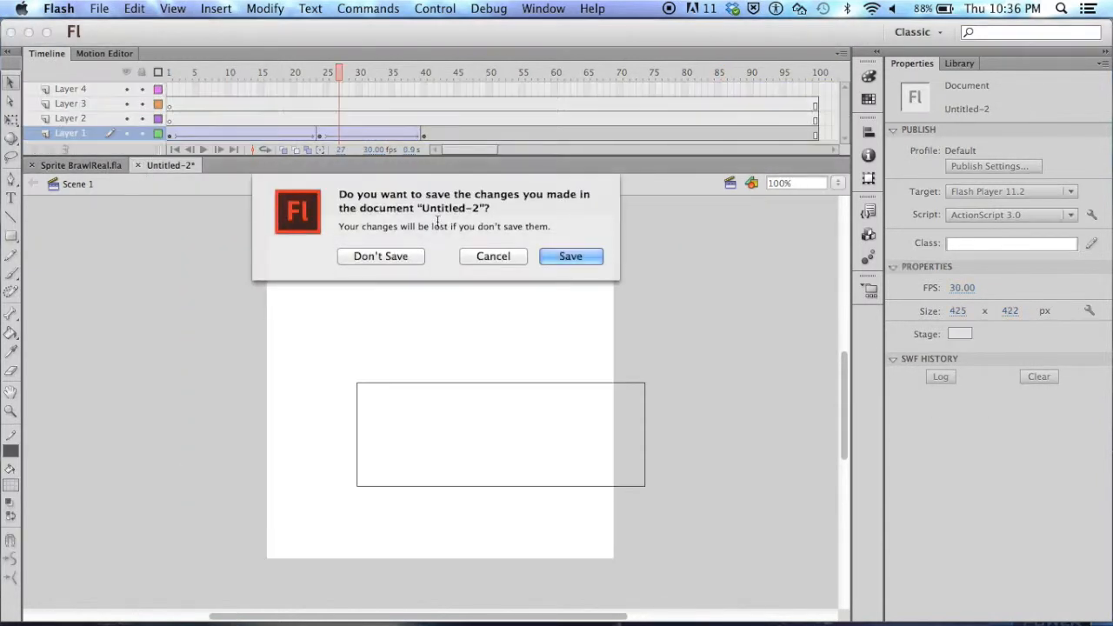
left_click(381, 258)
Scrub through the opening frames of Sprite BrawlReal.fla and inspect the Zero layer's keyframe at frame 24.
left_click_drag(295, 72, 332, 87)
scroll(333, 86, "down", 2)
scroll(333, 86, "up", 2)
scroll(332, 86, "down", 2)
left_click_drag(332, 86, 394, 51)
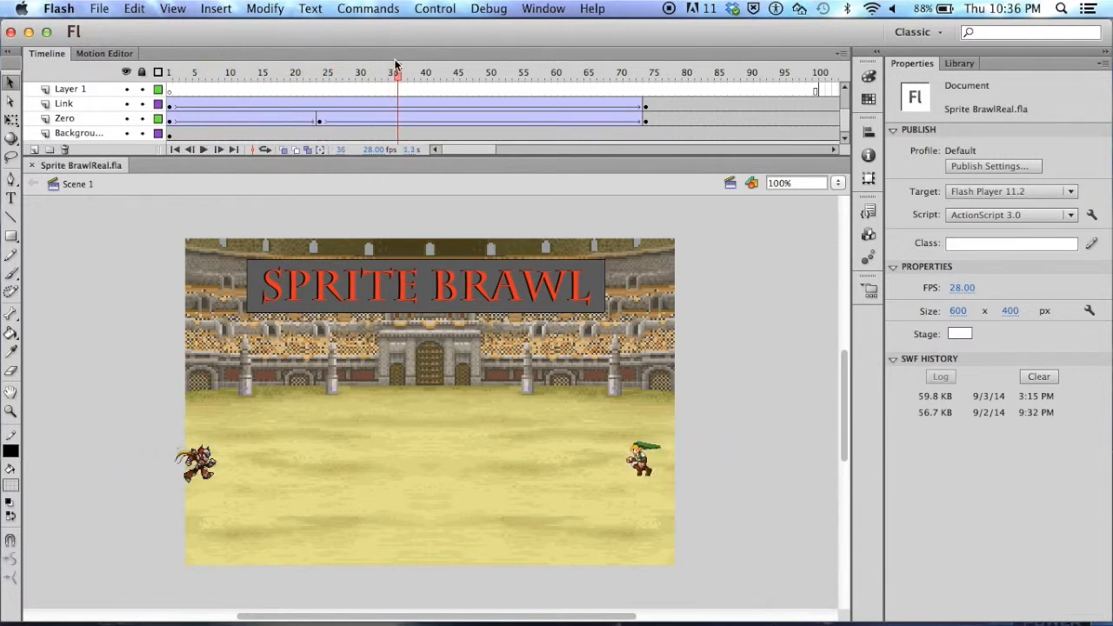
left_click(322, 121)
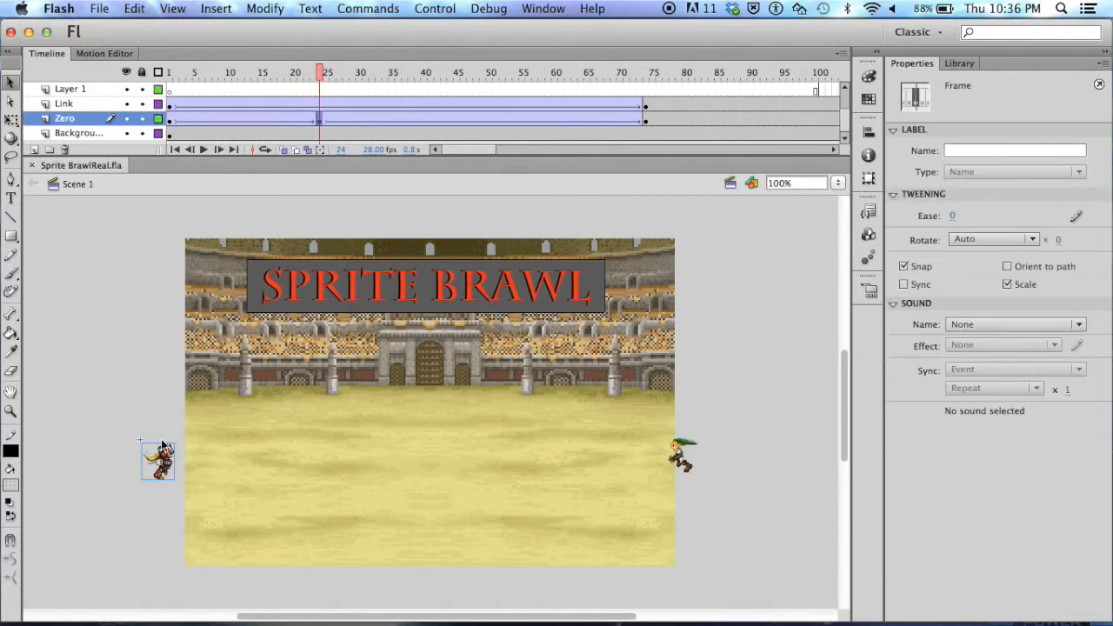
Scrub beyond frame 24 to examine how the Zero and Link tweens move both sprites up to and past their final keyframes.
left_click_drag(318, 82, 490, 99)
left_click(647, 118)
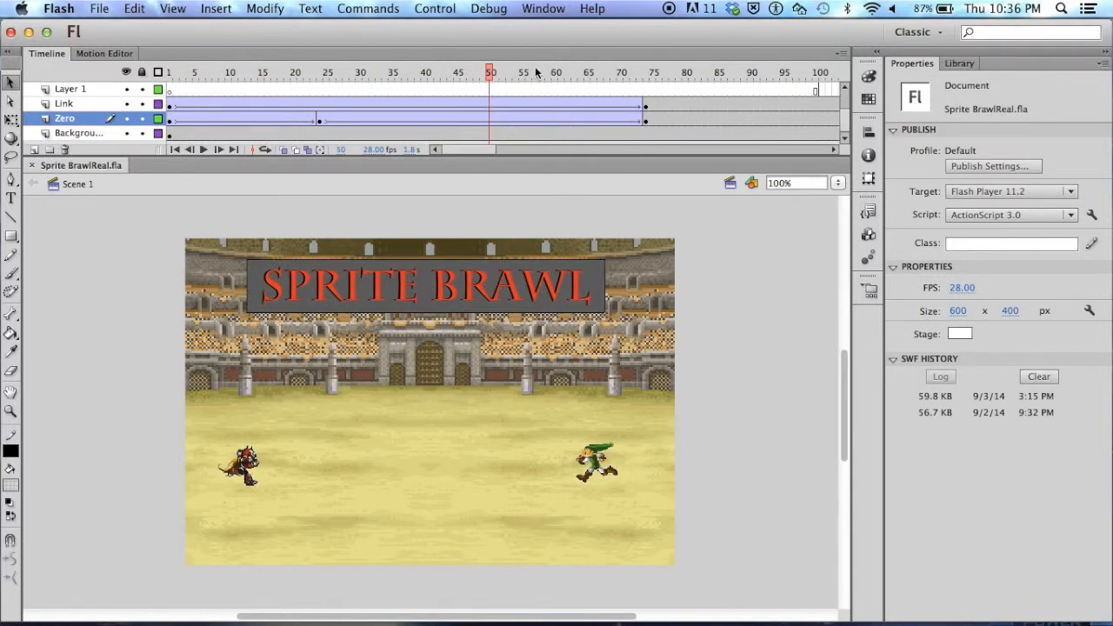
left_click_drag(492, 74, 698, 91)
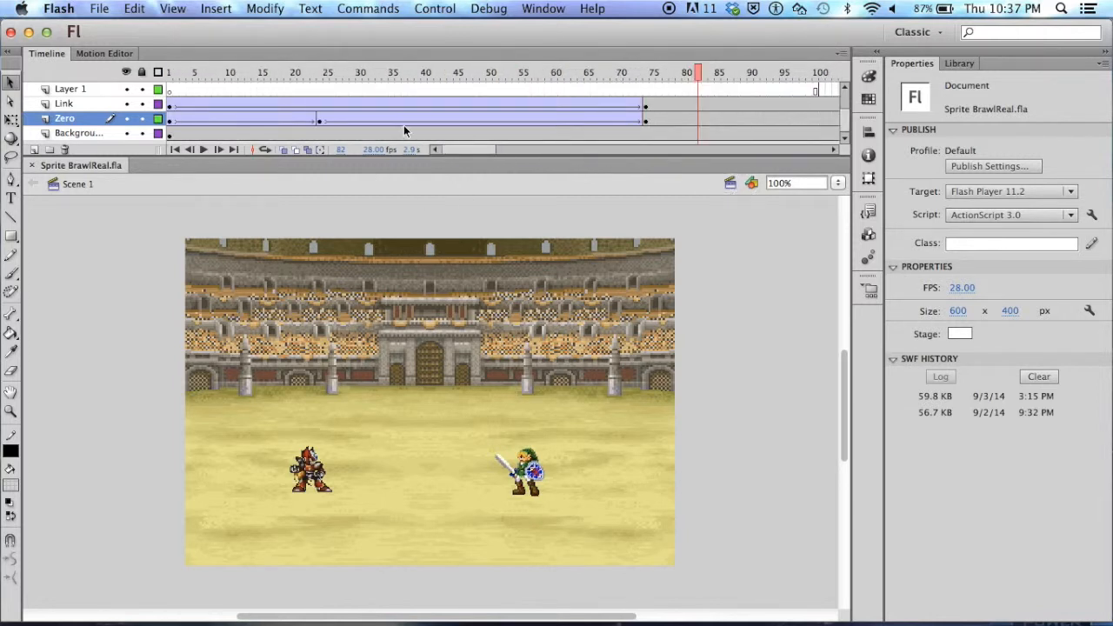
scroll(494, 109, "right", 5)
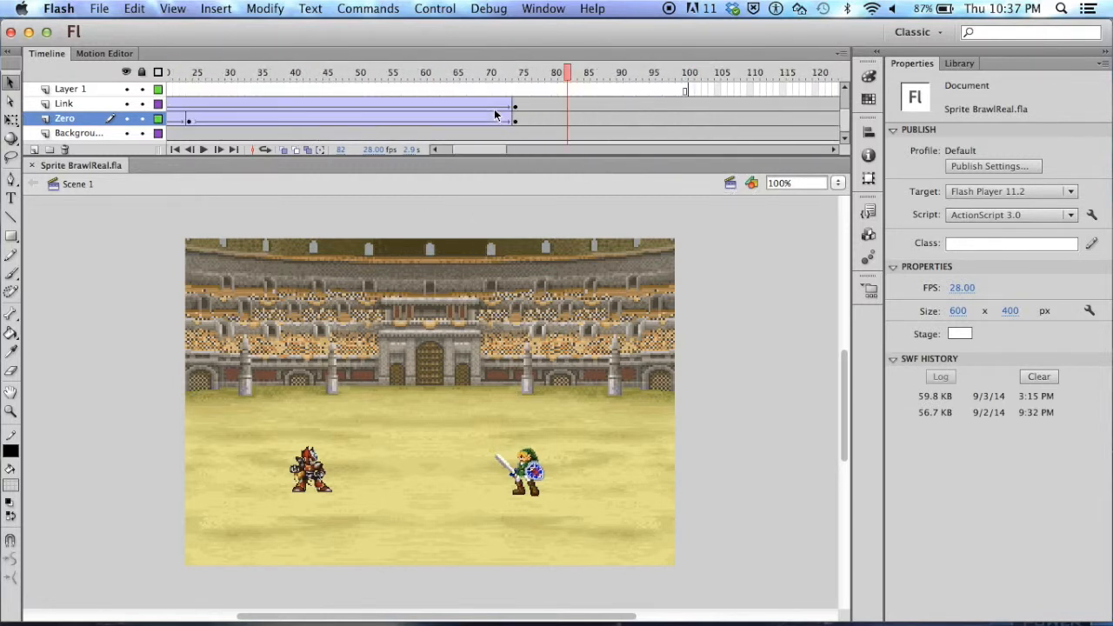
left_click_drag(573, 75, 432, 141)
Minimize the Sprite BrawlReal.fla window and switch to the desktop.
left_click(29, 33)
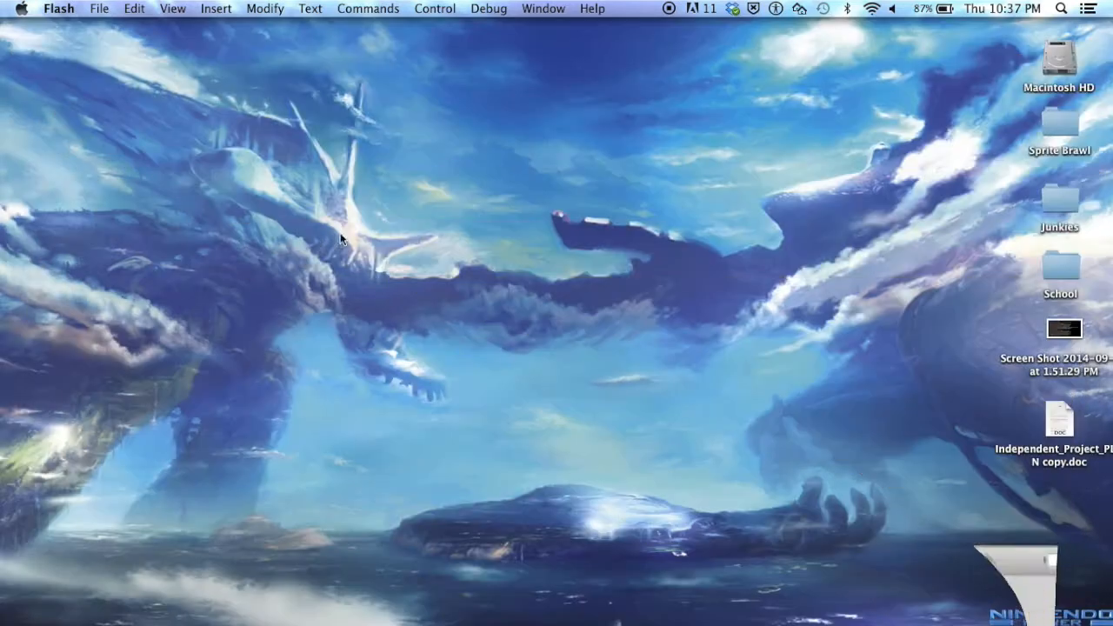
left_click(748, 318)
left_click_drag(497, 179, 61, 32)
left_click_drag(387, 49, 3, 212)
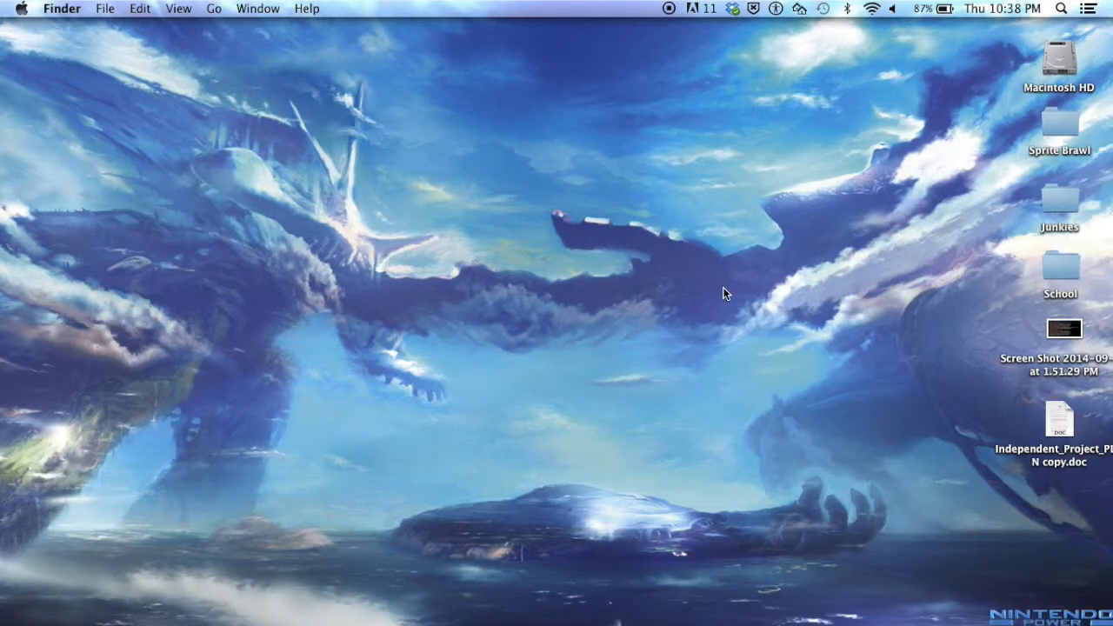
left_click_drag(1, 22, 547, 276)
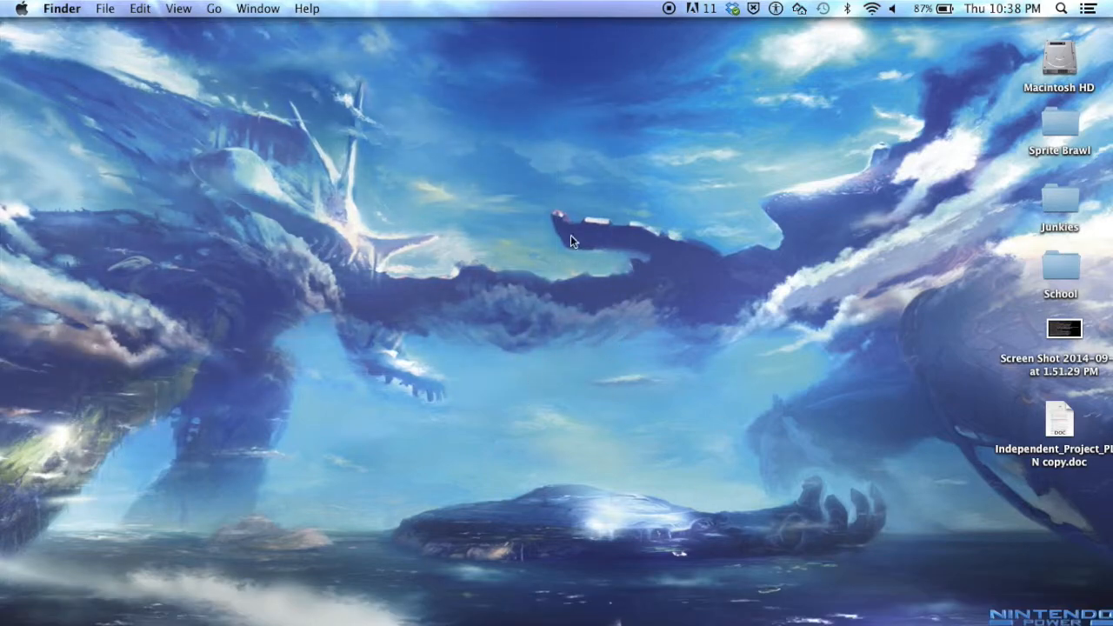